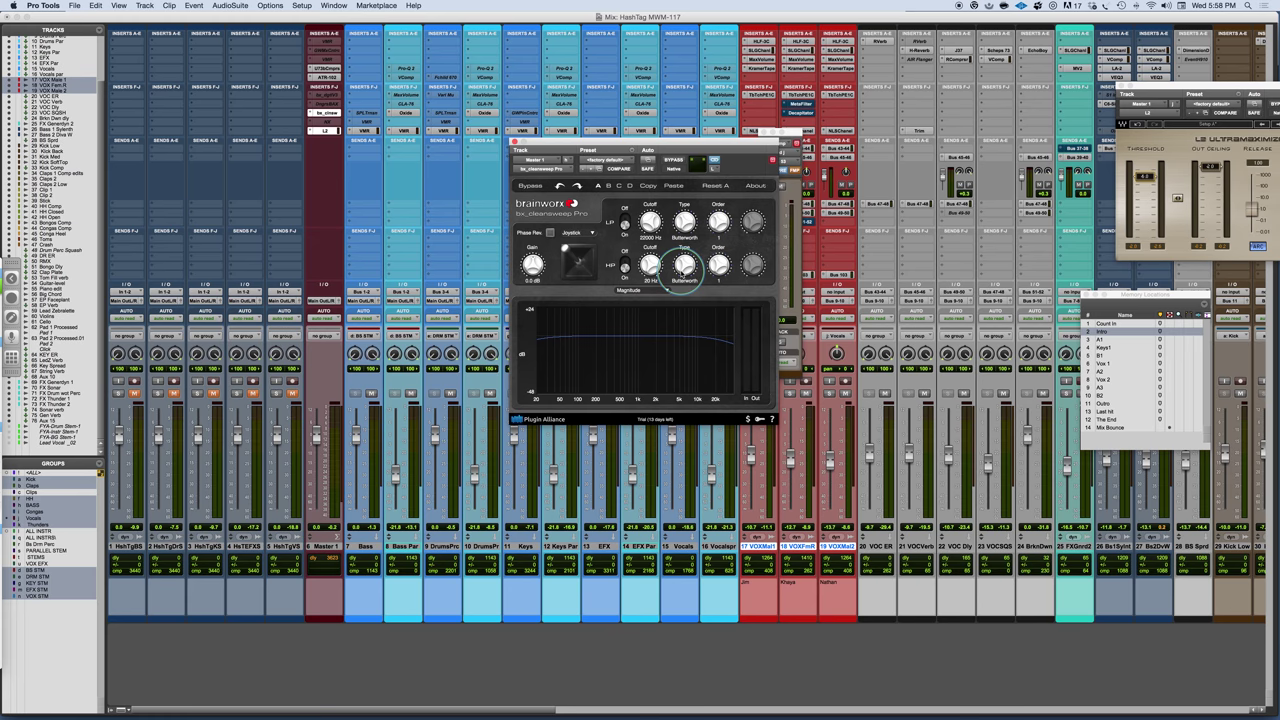
{"action": "left_click_drag", "start_coordinate": [650, 220], "coordinate": [640, 155]}
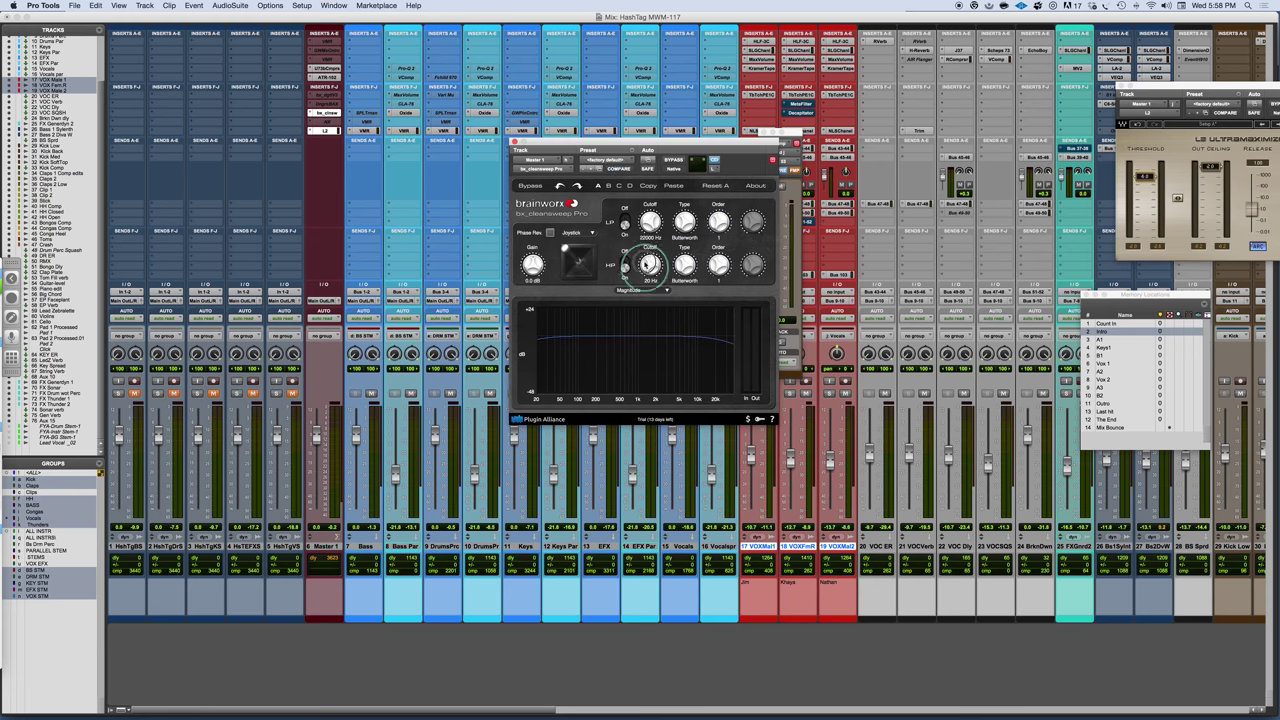
{"action": "left_click_drag", "start_coordinate": [648, 264], "coordinate": [622, 313]}
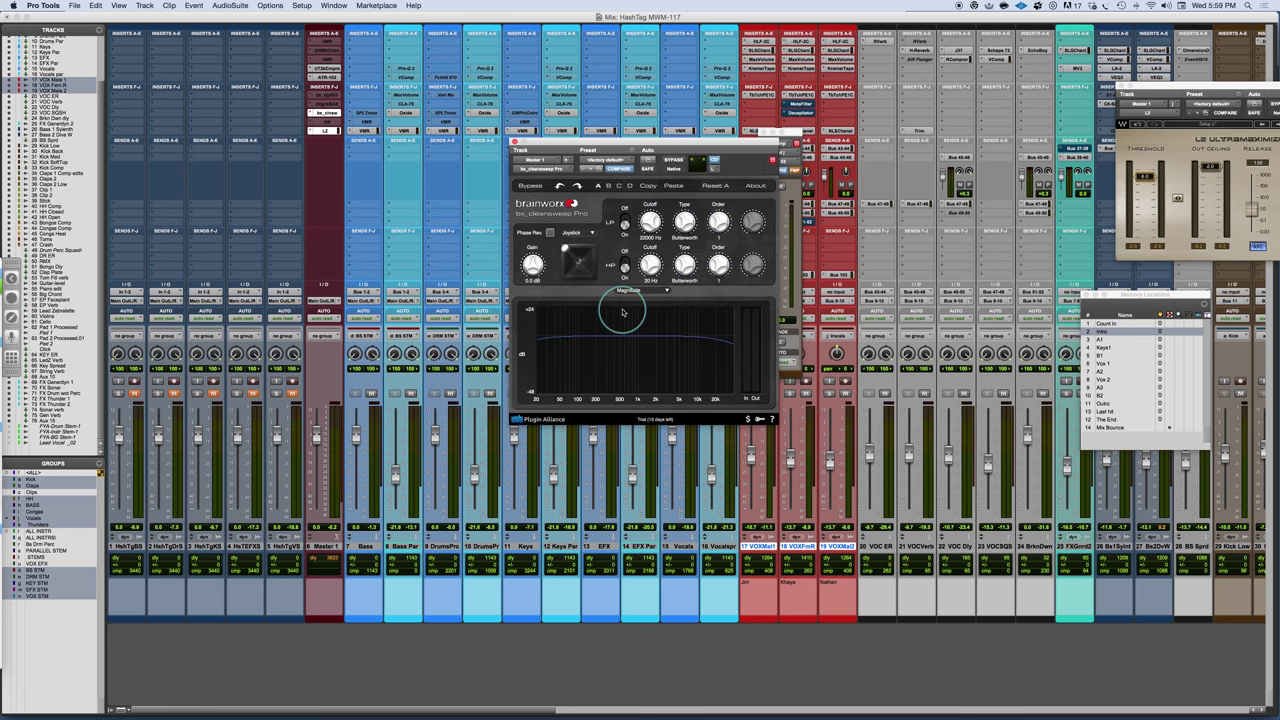
{"action": "left_click_drag", "start_coordinate": [577, 260], "coordinate": [561, 213]}
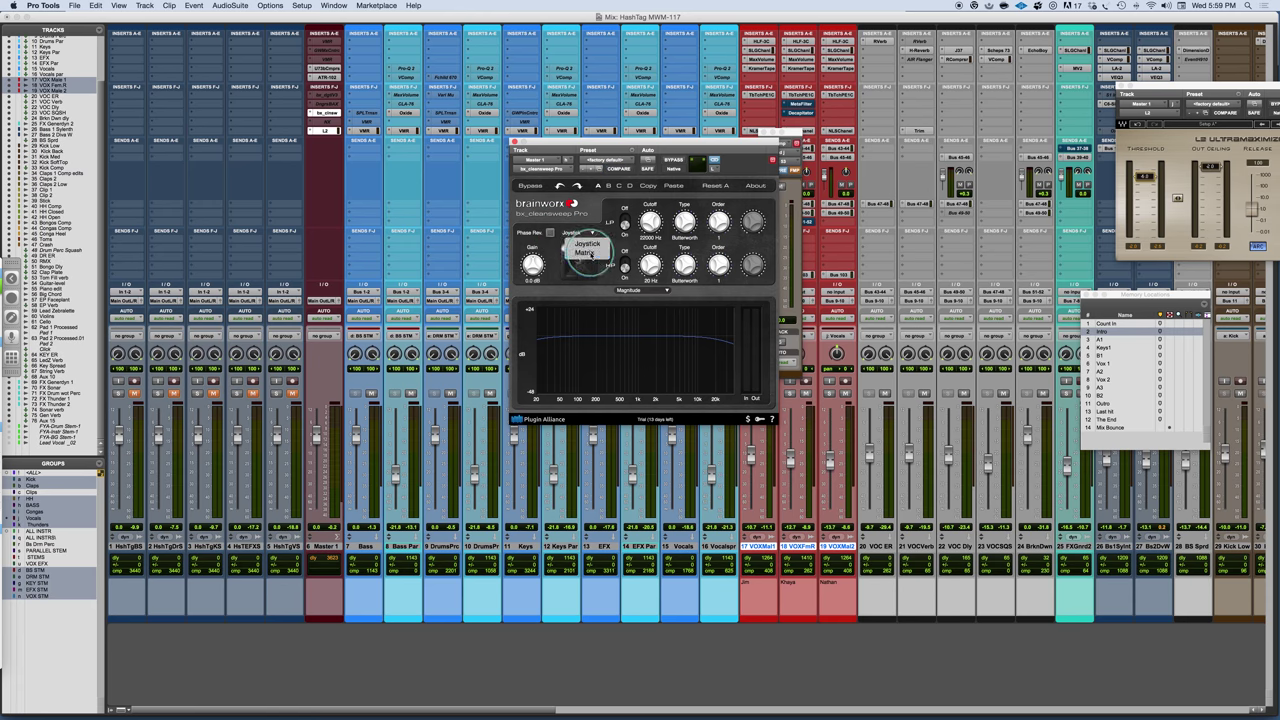
{"action": "left_click", "coordinate": [591, 234]}
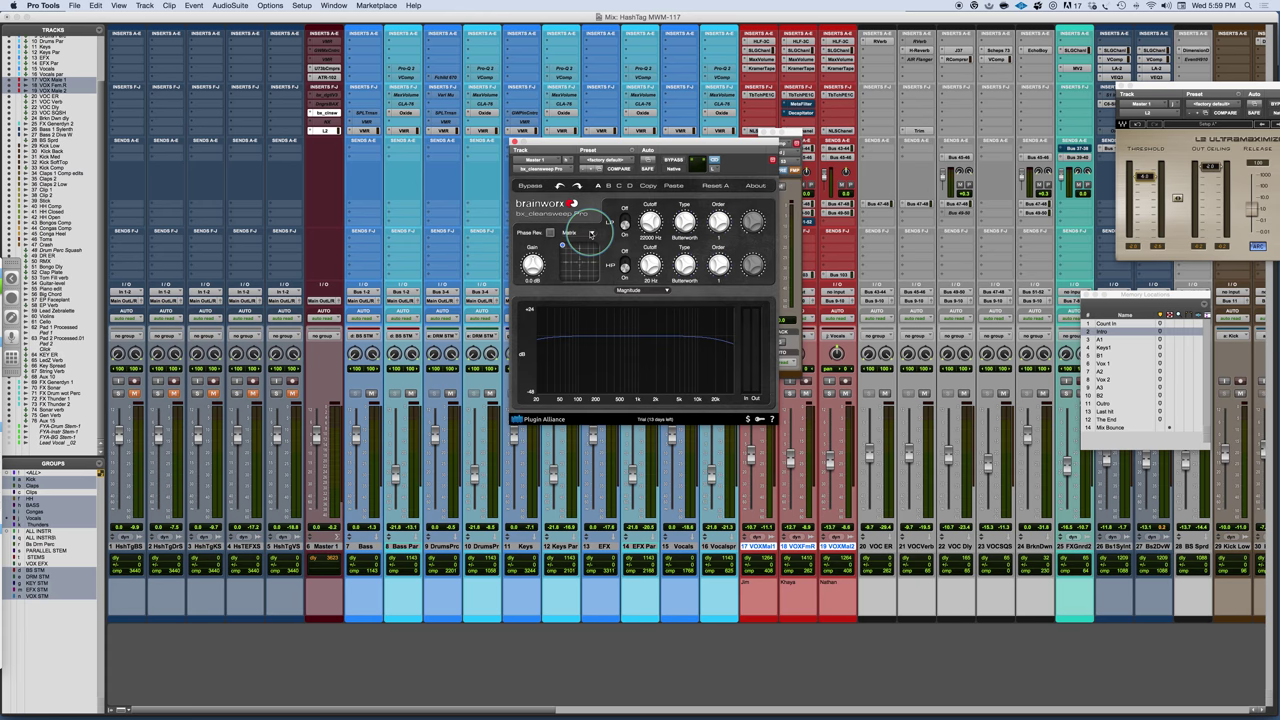
{"action": "left_click", "coordinate": [591, 234]}
{"action": "left_click", "coordinate": [593, 246]}
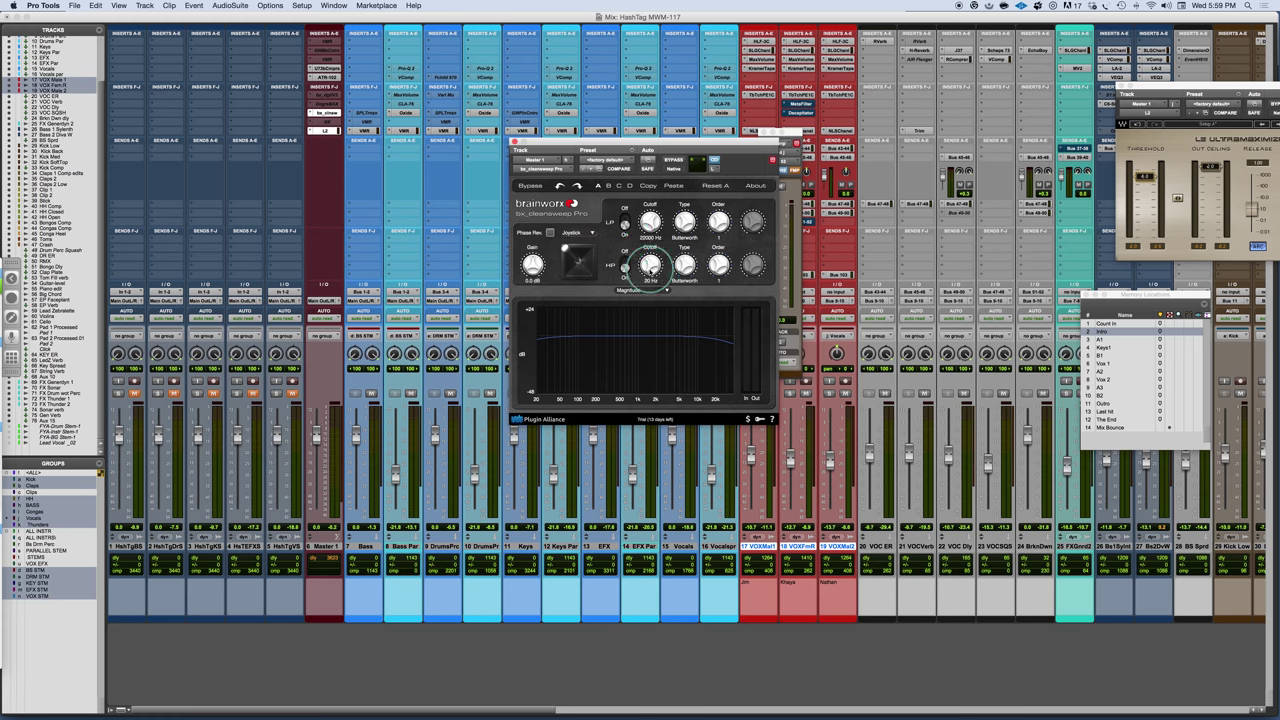
Step: Raise the high-pass cutoff to about 355 Hz, then bring the HP order up and back down to 1
{"action": "left_click_drag", "start_coordinate": [649, 266], "coordinate": [649, 242]}
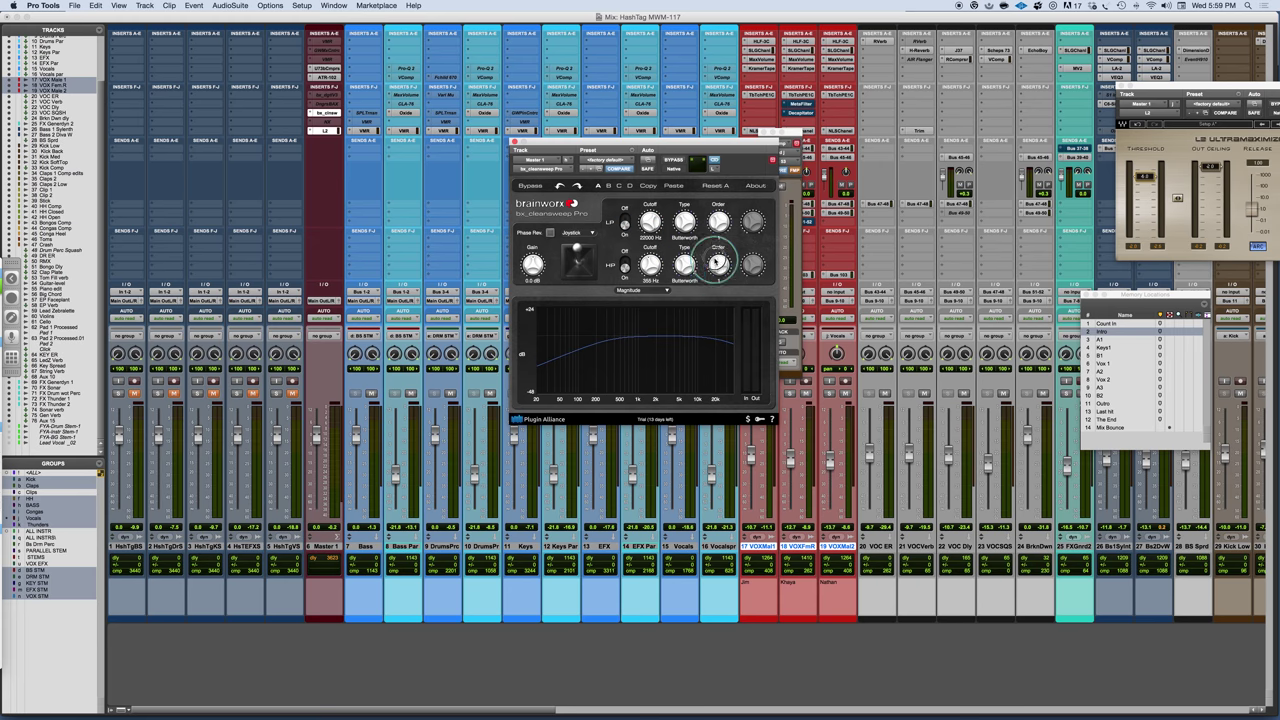
{"action": "left_click_drag", "start_coordinate": [717, 262], "coordinate": [709, 172]}
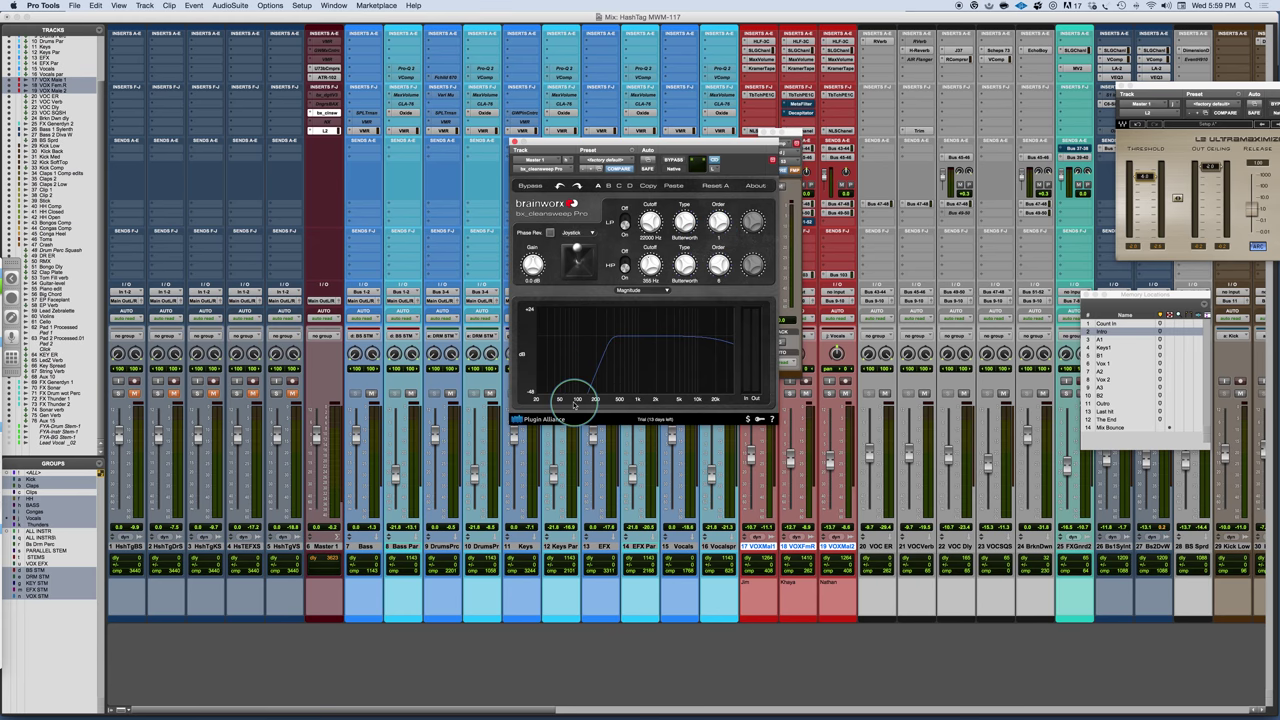
{"action": "mouse_move", "coordinate": [731, 286]}
{"action": "left_mouse_down"}
{"action": "mouse_move", "coordinate": [716, 266]}
{"action": "mouse_move", "coordinate": [711, 320]}
{"action": "mouse_move", "coordinate": [716, 268]}
{"action": "left_mouse_up"}
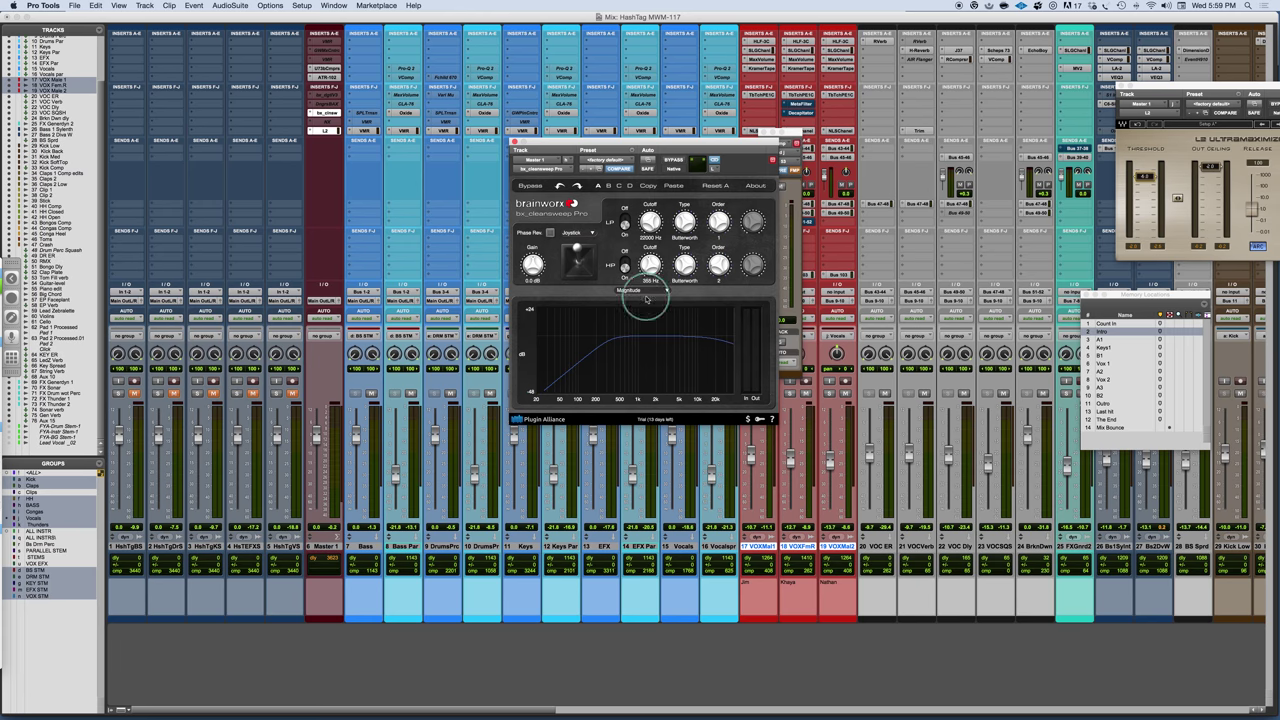
{"action": "left_click_drag", "start_coordinate": [719, 263], "coordinate": [709, 285]}
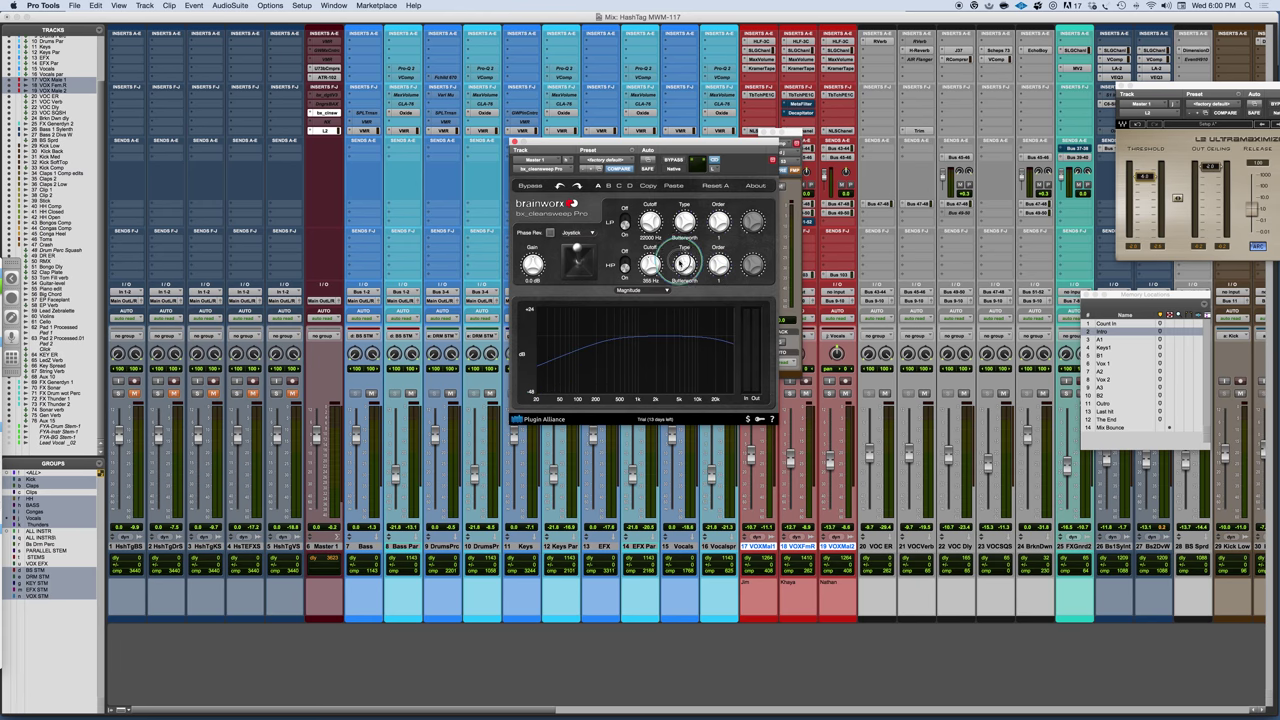
Step: Set the high-pass type to Bessel with order about 8, and start playback
{"action": "left_click_drag", "start_coordinate": [679, 259], "coordinate": [721, 205]}
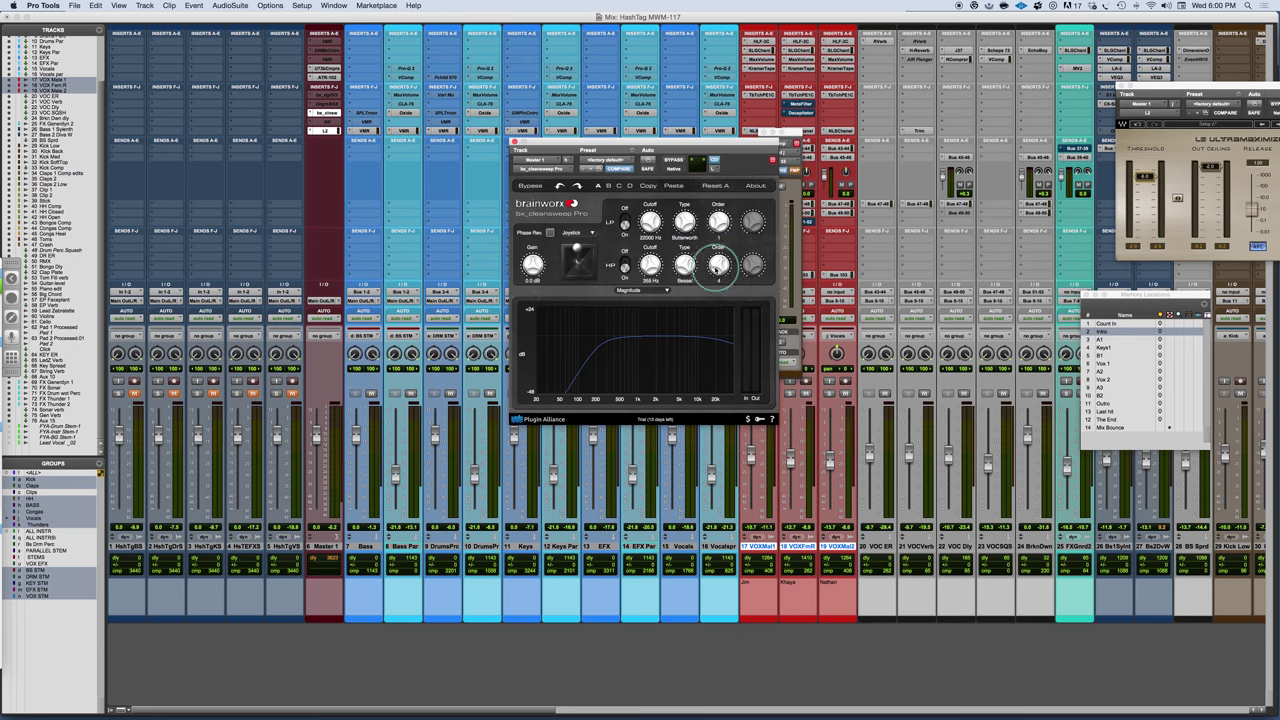
{"action": "left_click_drag", "start_coordinate": [719, 264], "coordinate": [721, 224]}
{"action": "key", "text": "space"}
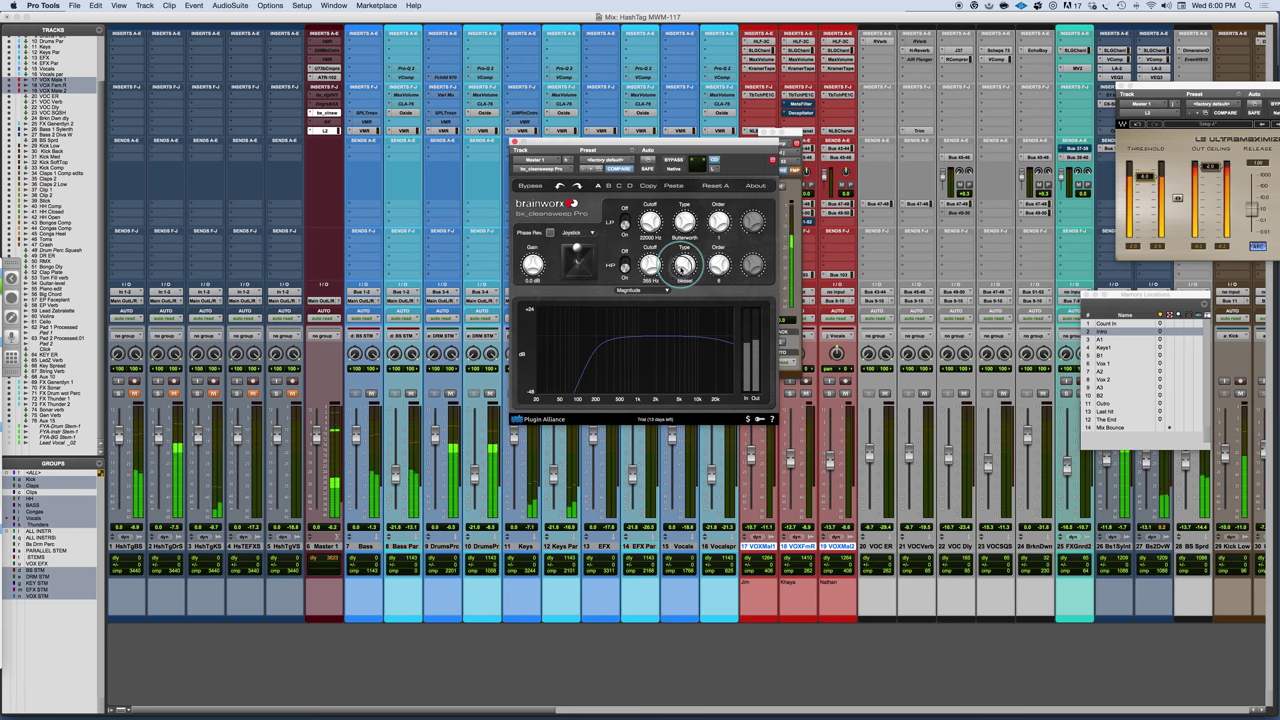
Step: While listening, lower the high-pass cutoff to about 88 Hz and switch the type to Butterworth
{"action": "mouse_move", "coordinate": [685, 264]}
{"action": "left_mouse_down"}
{"action": "mouse_move", "coordinate": [683, 292]}
{"action": "mouse_move", "coordinate": [680, 265]}
{"action": "left_mouse_up"}
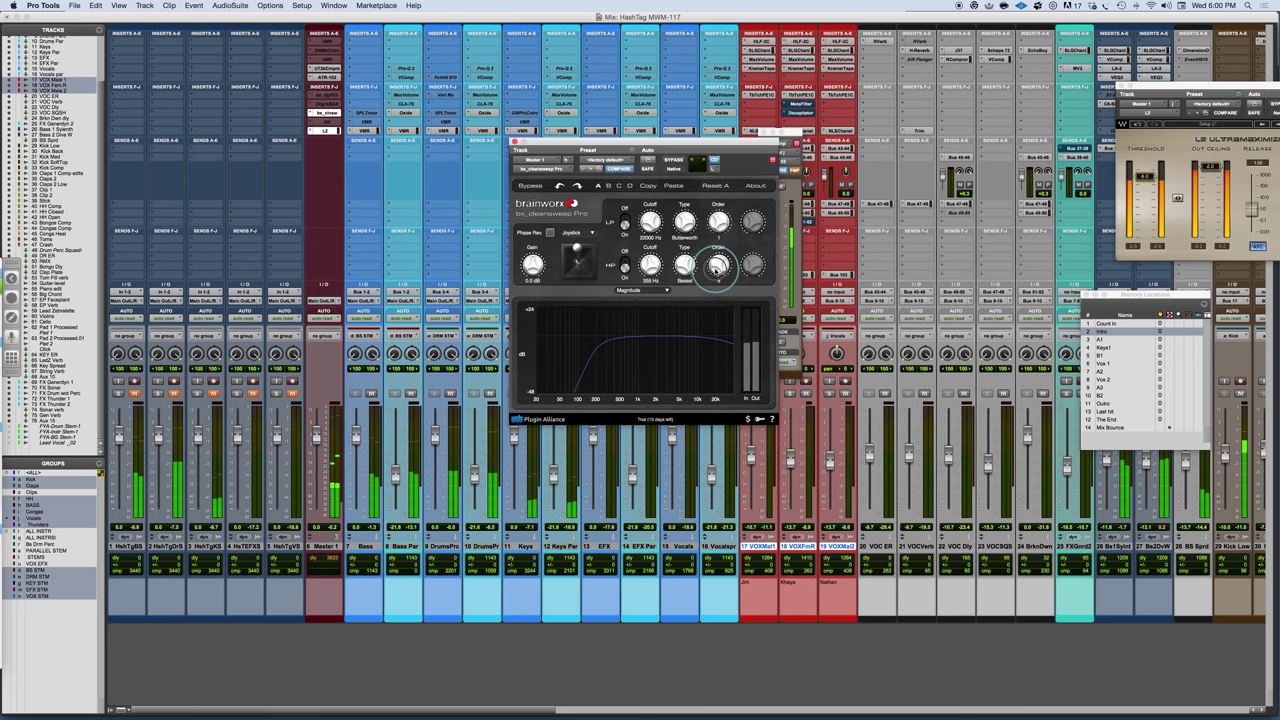
{"action": "left_click_drag", "start_coordinate": [652, 266], "coordinate": [650, 272]}
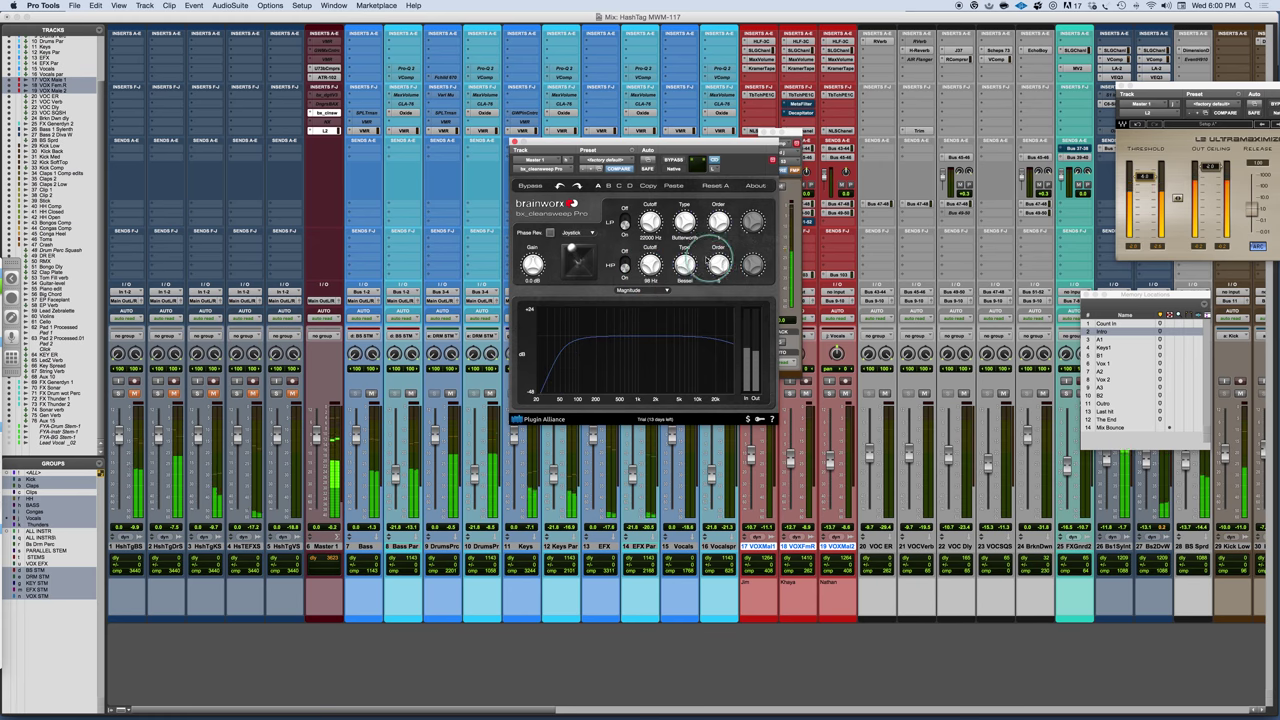
{"action": "mouse_move", "coordinate": [685, 266]}
{"action": "left_mouse_down"}
{"action": "mouse_move", "coordinate": [683, 279]}
{"action": "mouse_move", "coordinate": [680, 250]}
{"action": "mouse_move", "coordinate": [683, 260]}
{"action": "left_mouse_up"}
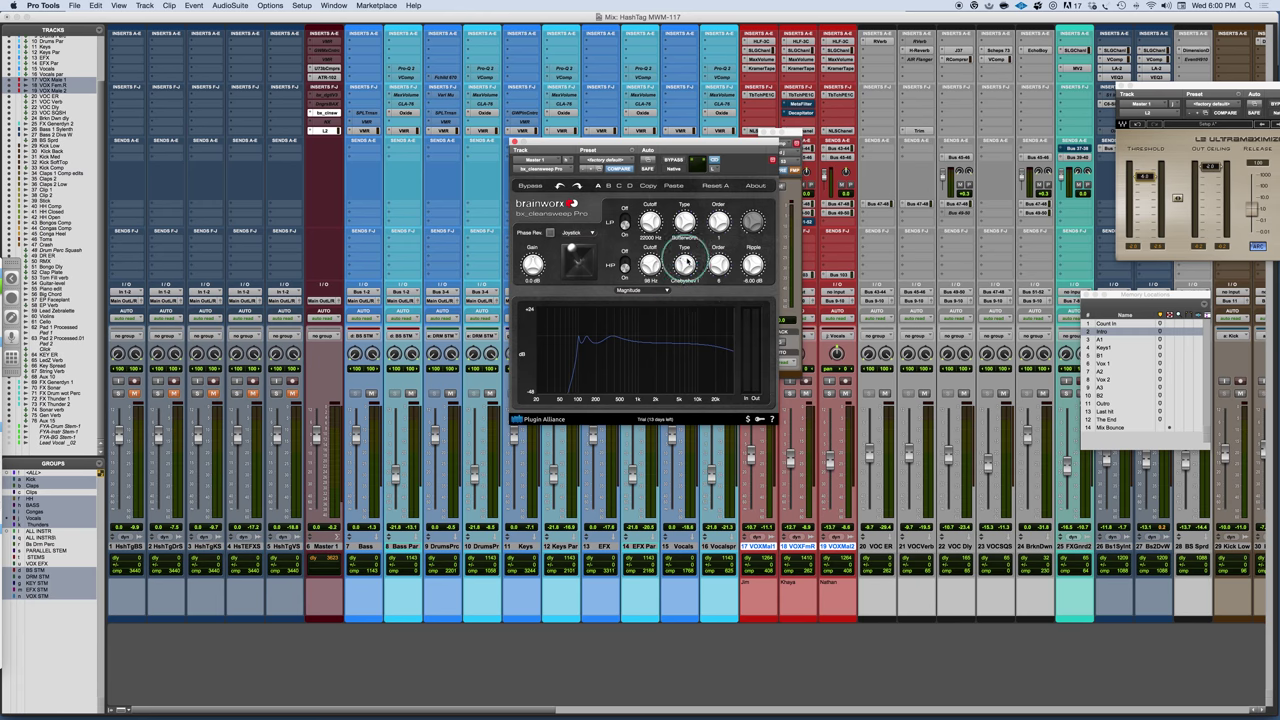
Step: Lower the Chebyshev high-pass order to 3, clear the CPU power error, resume playback and reduce the ripple
{"action": "left_click_drag", "start_coordinate": [718, 265], "coordinate": [716, 284]}
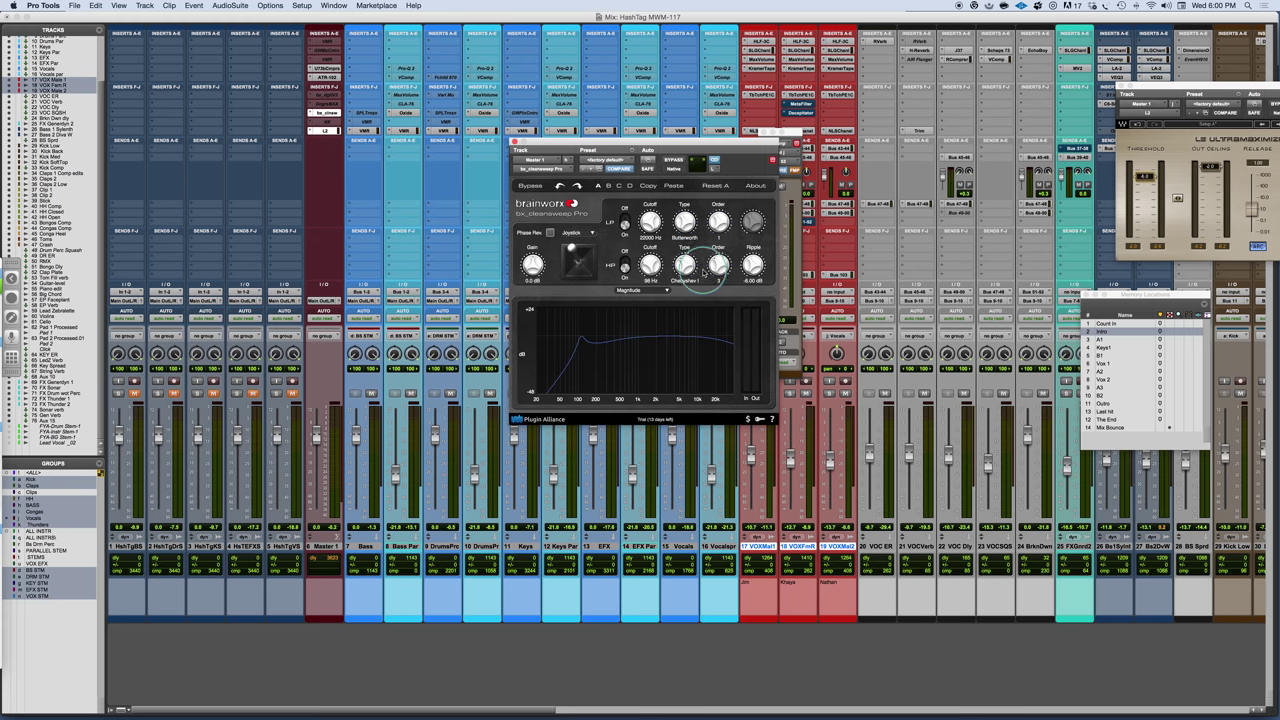
{"action": "mouse_move", "coordinate": [718, 264]}
{"action": "left_mouse_down"}
{"action": "mouse_move", "coordinate": [713, 290]}
{"action": "mouse_move", "coordinate": [755, 222]}
{"action": "mouse_move", "coordinate": [774, 220]}
{"action": "mouse_move", "coordinate": [760, 285]}
{"action": "mouse_move", "coordinate": [748, 245]}
{"action": "mouse_move", "coordinate": [753, 221]}
{"action": "mouse_move", "coordinate": [771, 370]}
{"action": "mouse_move", "coordinate": [757, 280]}
{"action": "mouse_move", "coordinate": [760, 338]}
{"action": "mouse_move", "coordinate": [740, 289]}
{"action": "mouse_move", "coordinate": [742, 220]}
{"action": "mouse_move", "coordinate": [744, 256]}
{"action": "mouse_move", "coordinate": [717, 247]}
{"action": "left_mouse_up"}
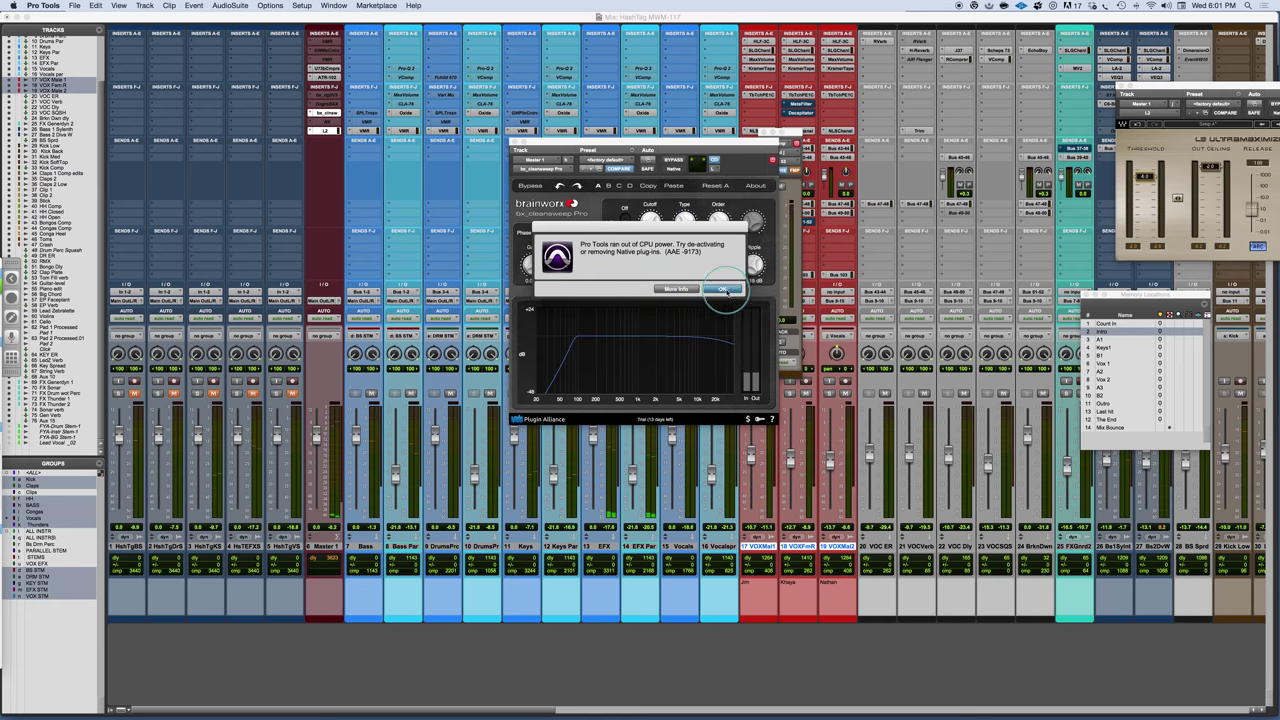
{"action": "left_click", "coordinate": [724, 289]}
{"action": "key", "text": "space"}
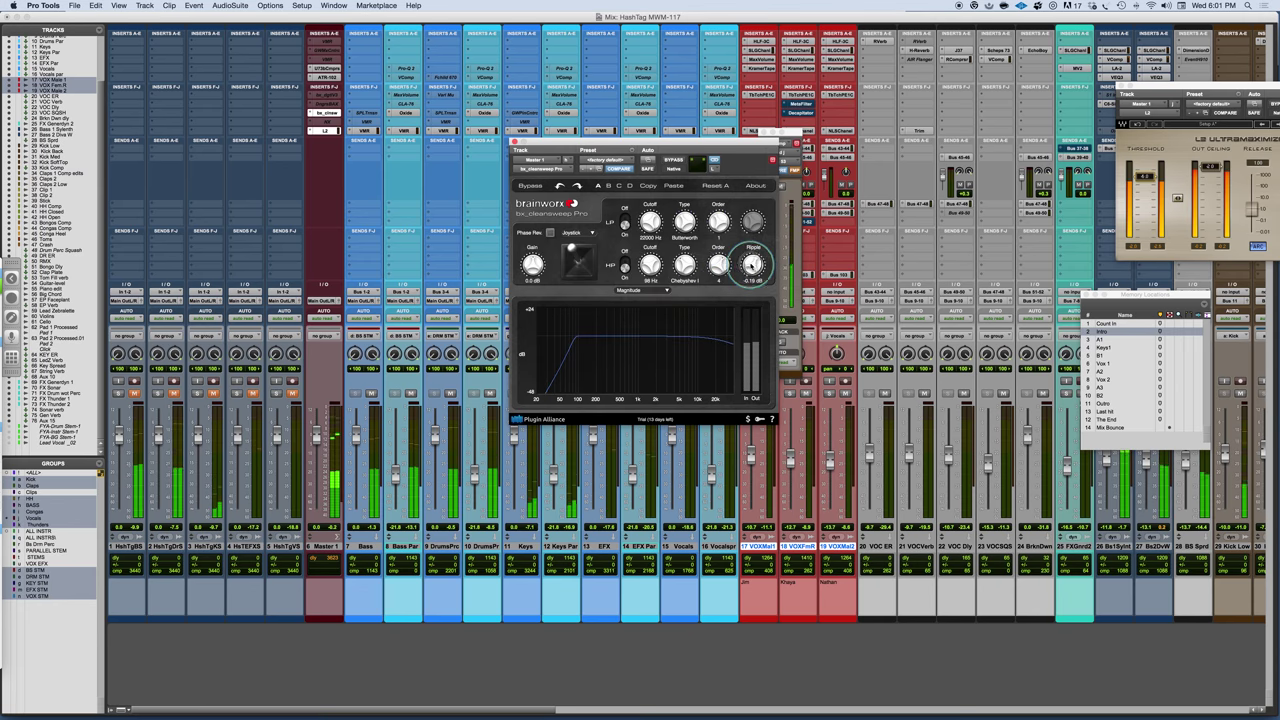
{"action": "left_click_drag", "start_coordinate": [753, 262], "coordinate": [767, 355]}
Step: Set the Chebyshev II high-pass order to 8, toggle BYPASS to compare, then switch the type to Elliptic
{"action": "left_click_drag", "start_coordinate": [720, 282], "coordinate": [728, 232]}
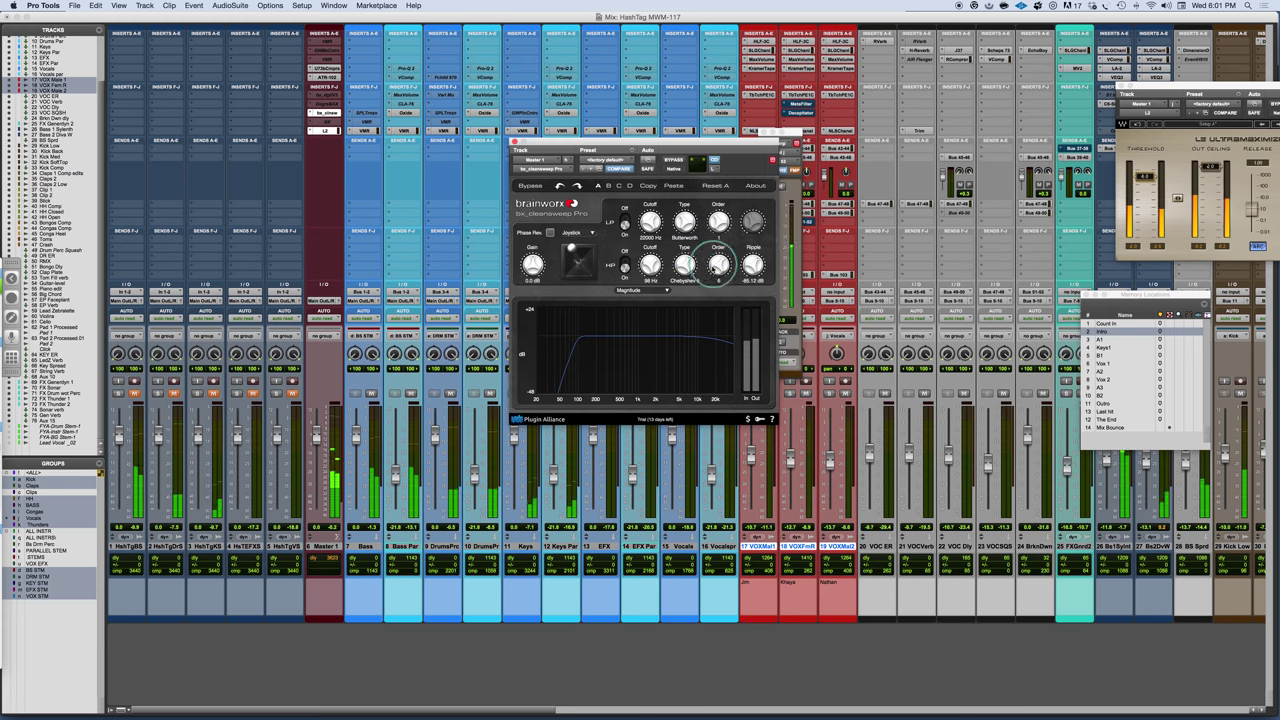
{"action": "left_click_drag", "start_coordinate": [711, 282], "coordinate": [650, 262]}
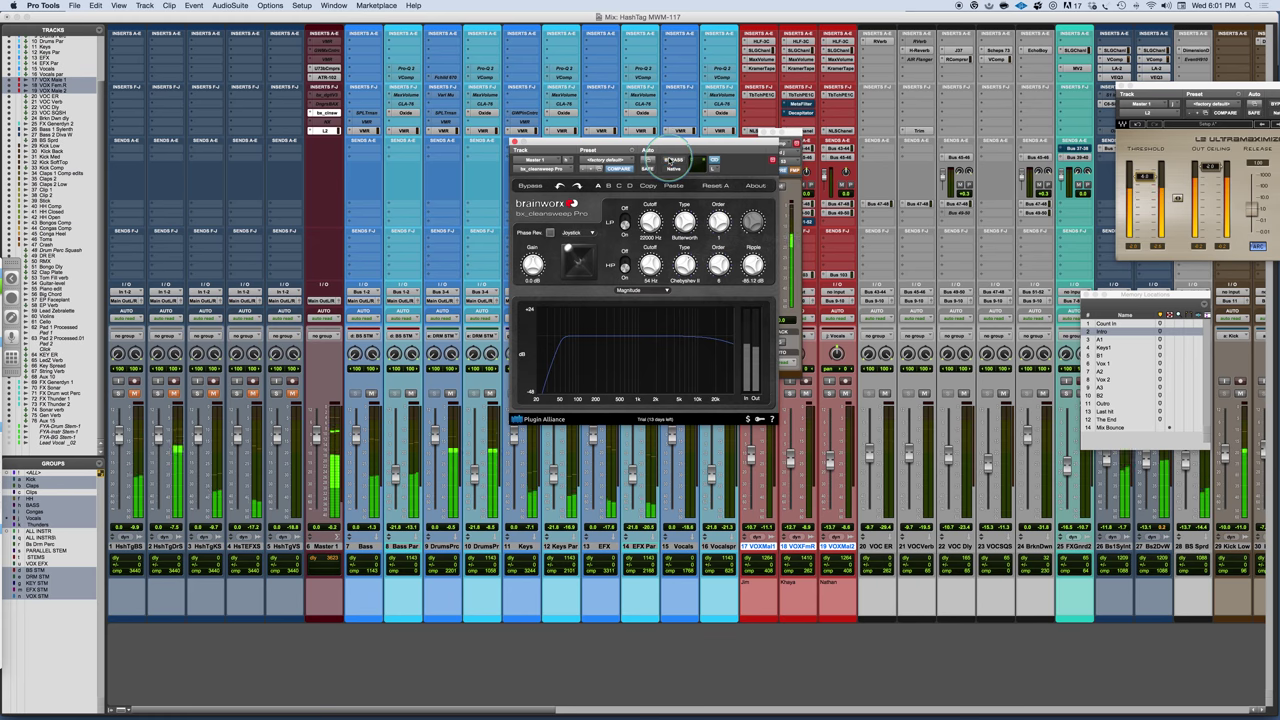
{"action": "left_click", "coordinate": [673, 160]}
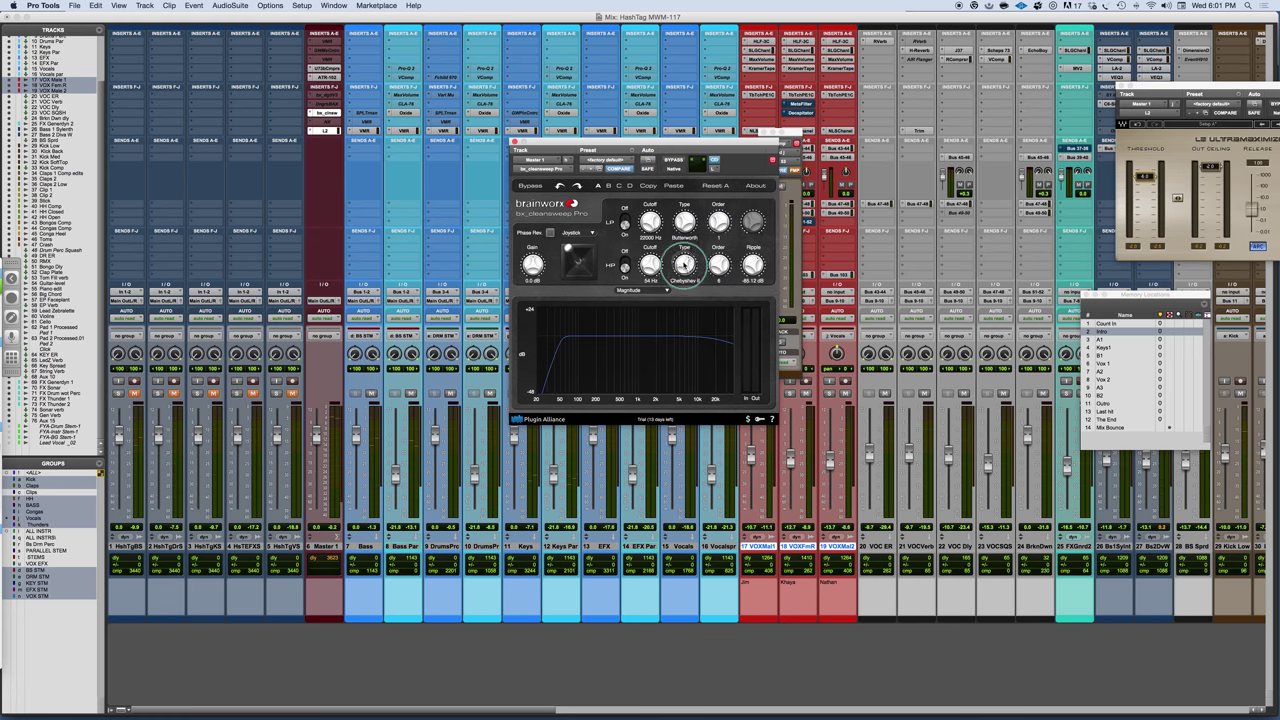
{"action": "left_click_drag", "start_coordinate": [684, 264], "coordinate": [686, 257]}
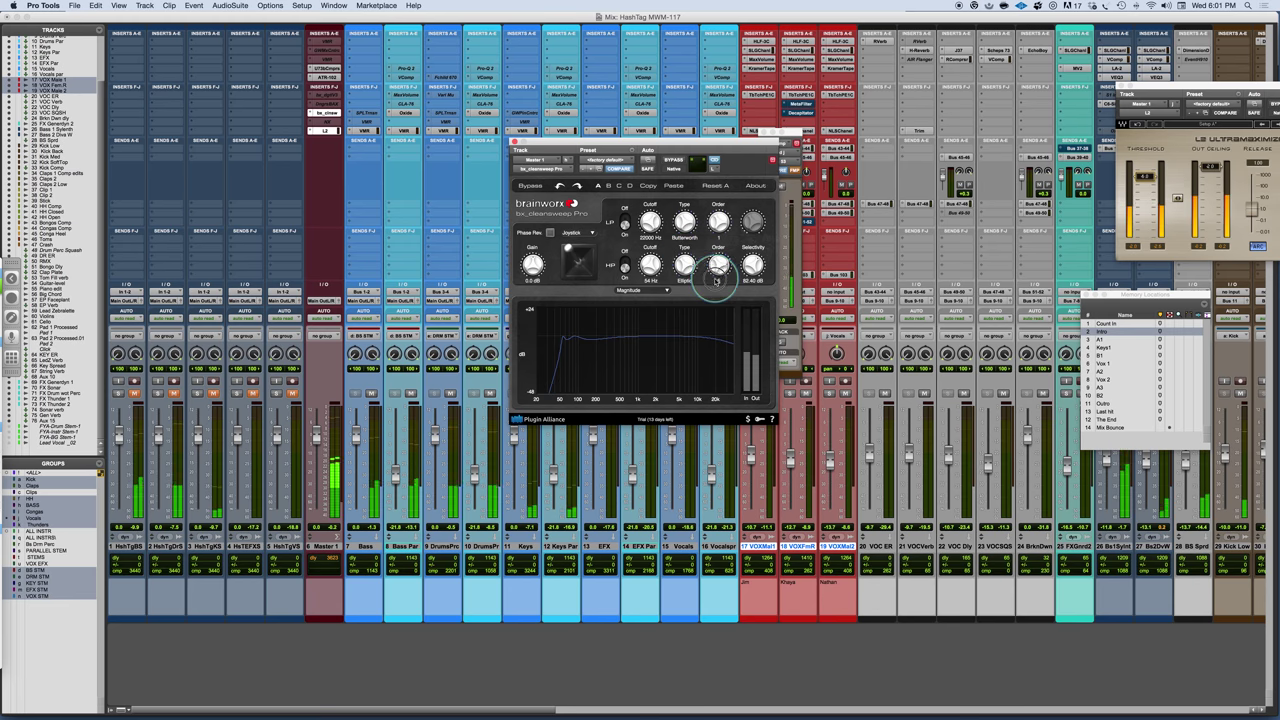
Step: Drop Elliptic selectivity to 22.40 dB, raise cutoff to about 220 Hz, then selectivity to about 41 dB
{"action": "left_click_drag", "start_coordinate": [756, 262], "coordinate": [757, 334]}
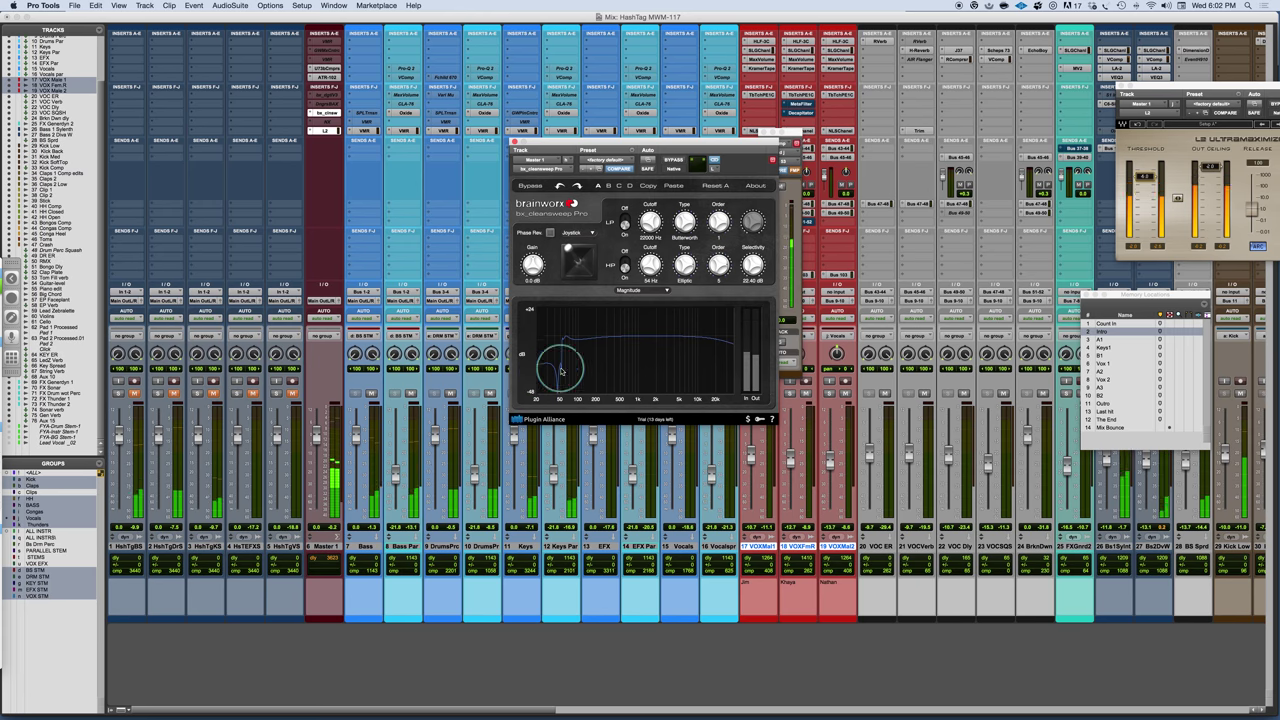
{"action": "left_click_drag", "start_coordinate": [650, 268], "coordinate": [650, 262]}
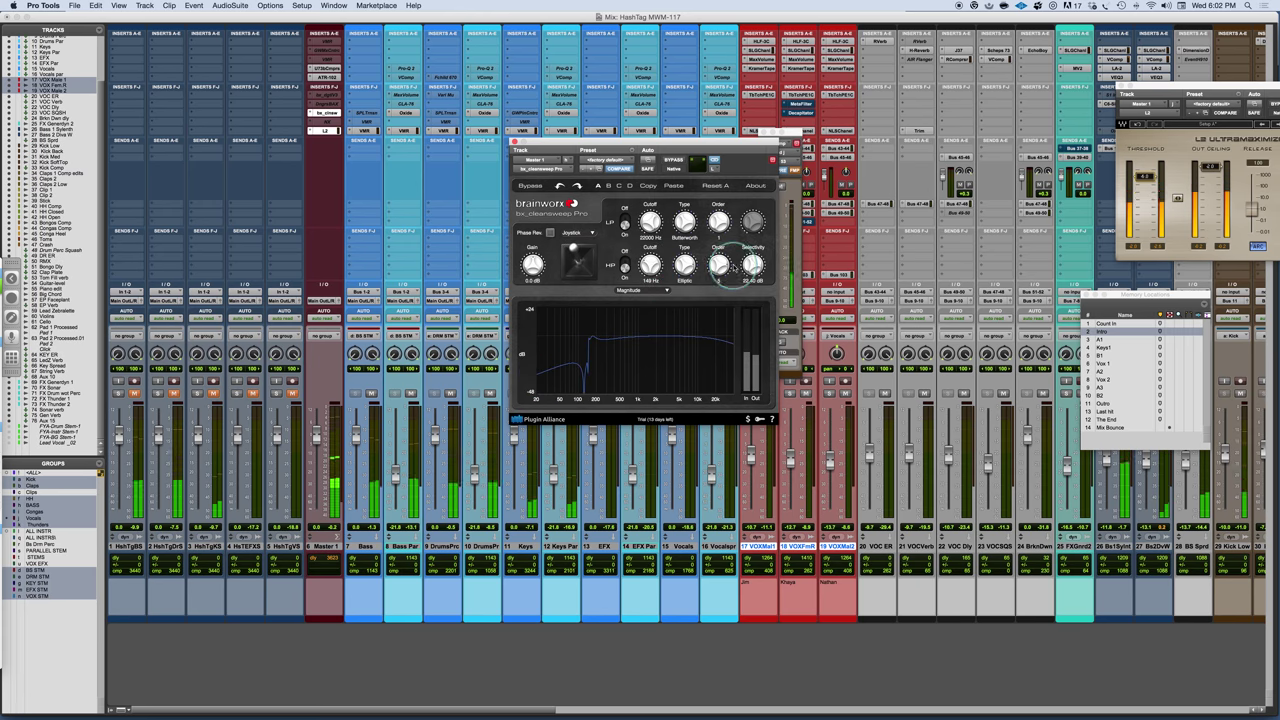
{"action": "left_click_drag", "start_coordinate": [650, 268], "coordinate": [650, 268]}
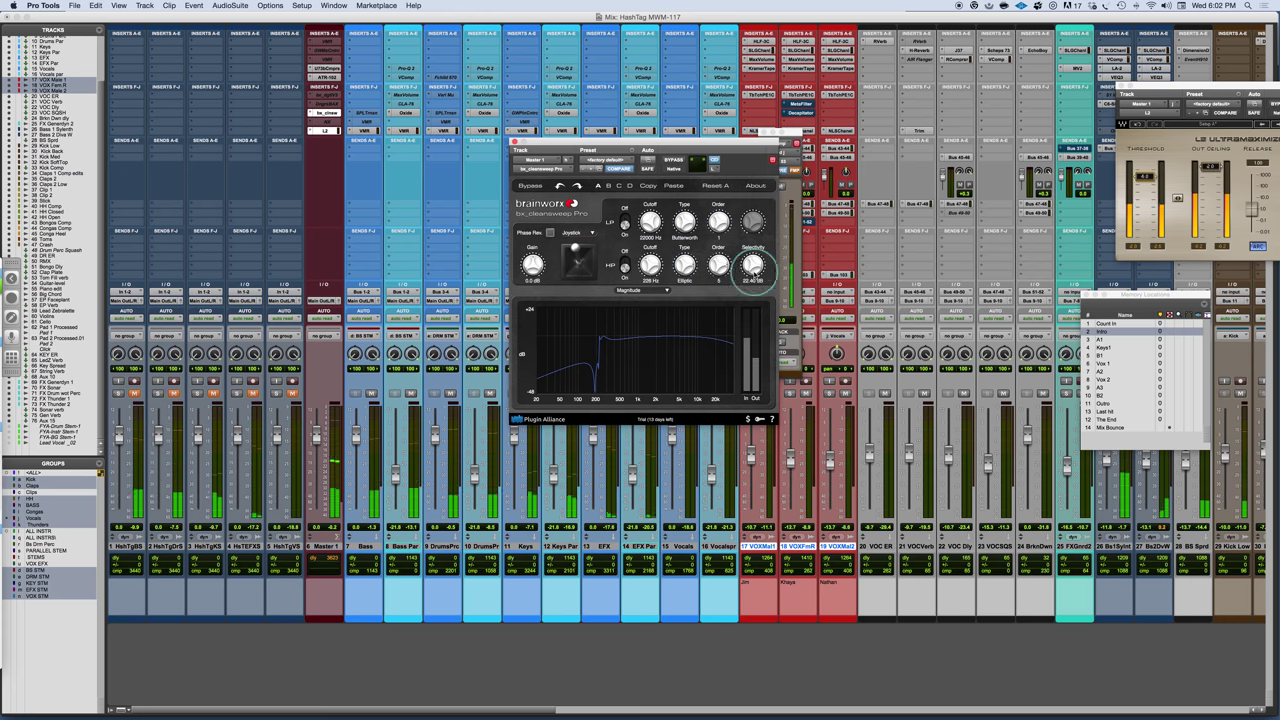
{"action": "mouse_move", "coordinate": [752, 266]}
{"action": "left_mouse_down"}
{"action": "mouse_move", "coordinate": [766, 222]}
{"action": "mouse_move", "coordinate": [753, 268]}
{"action": "left_mouse_up"}
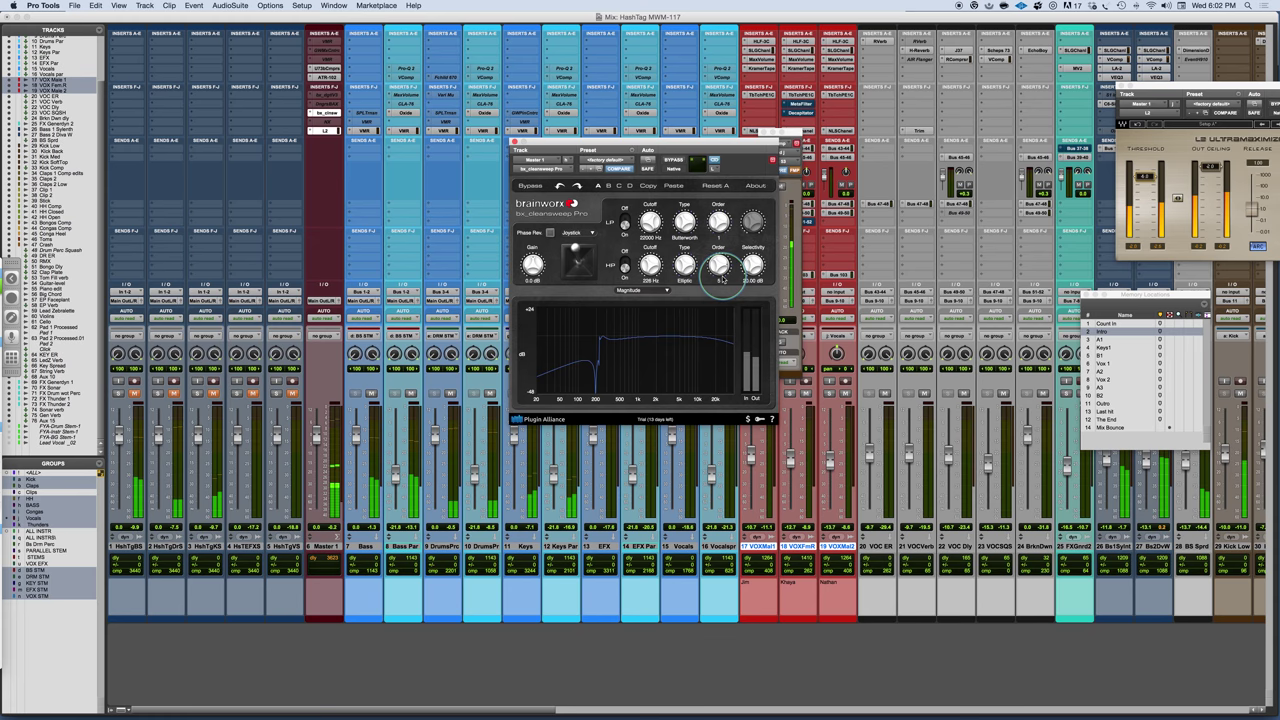
Step: Lower the high-pass order, drag the cutoff node to 294 Hz, and switch the type to Resonant Butterworth
{"action": "left_click_drag", "start_coordinate": [718, 278], "coordinate": [718, 274]}
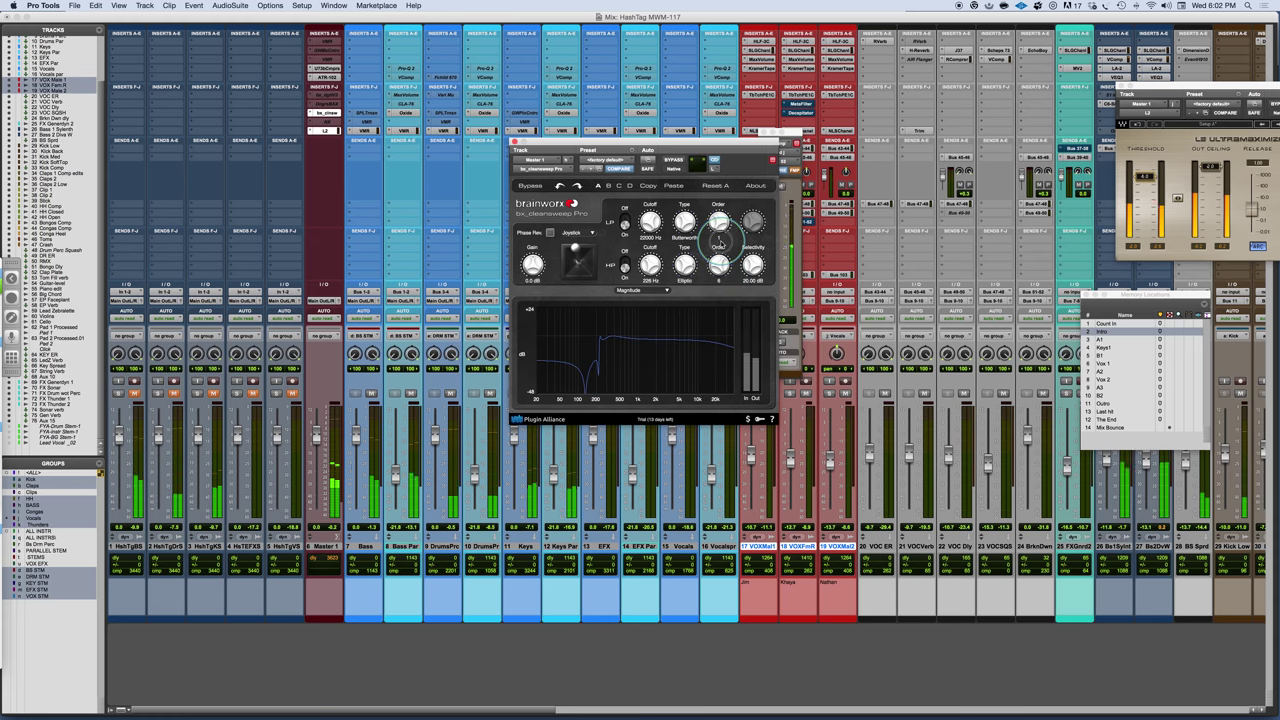
{"action": "left_click_drag", "start_coordinate": [718, 246], "coordinate": [640, 290]}
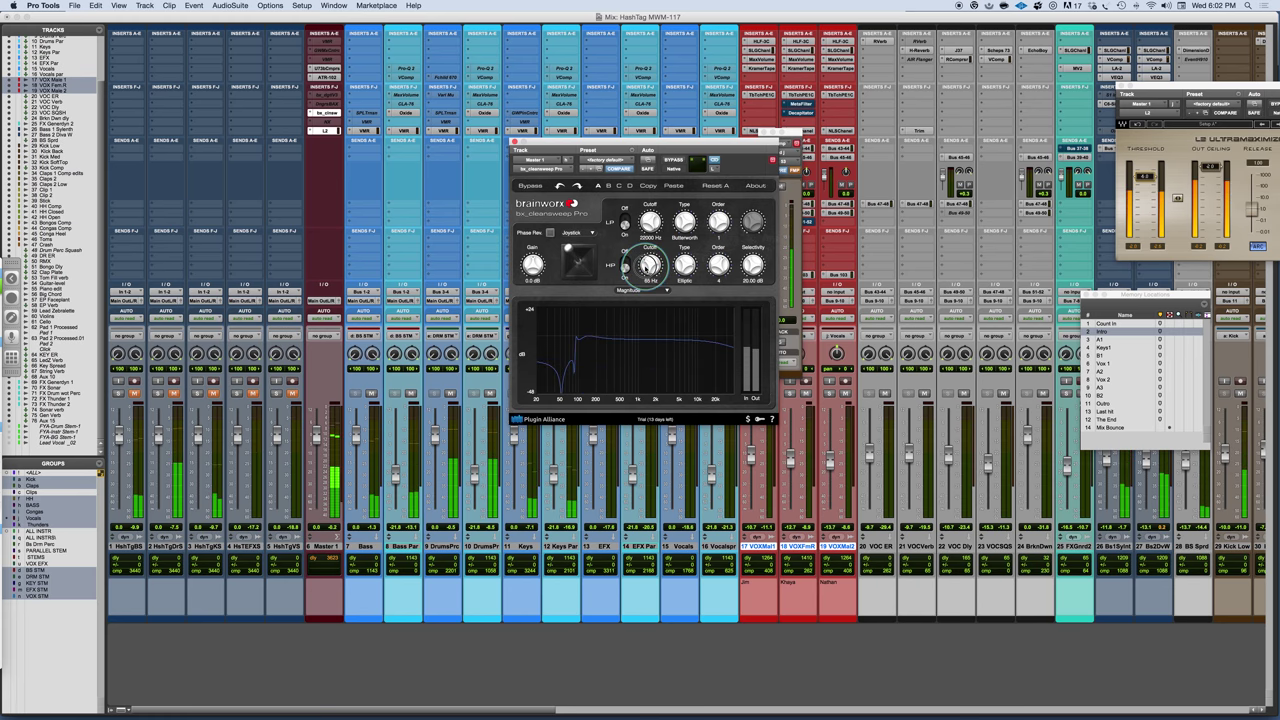
{"action": "left_click_drag", "start_coordinate": [571, 349], "coordinate": [580, 352]}
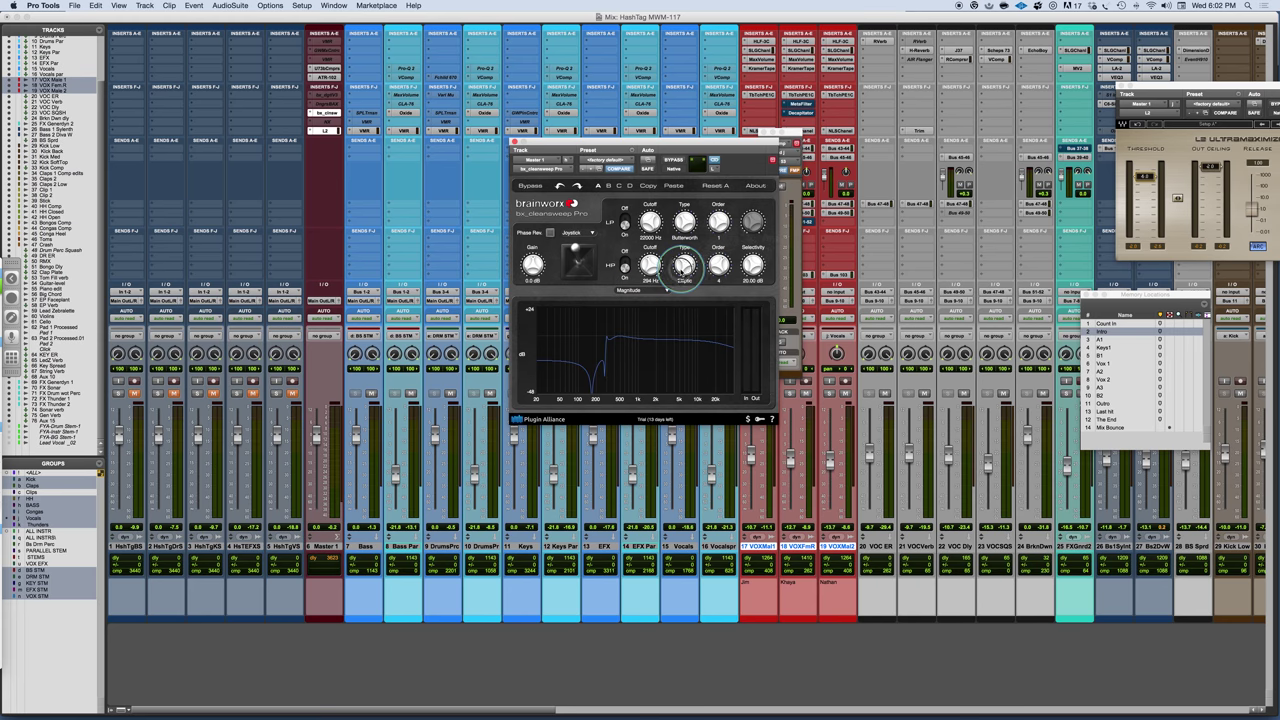
{"action": "left_click_drag", "start_coordinate": [684, 266], "coordinate": [686, 262]}
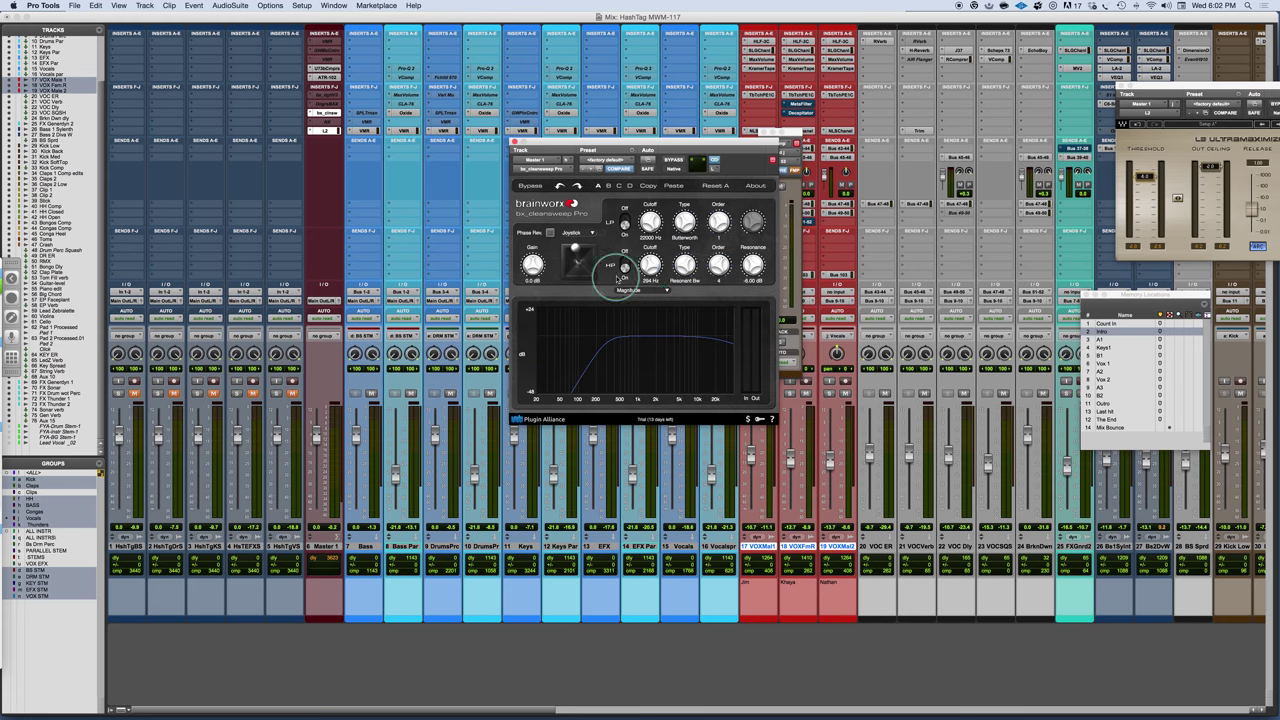
Step: Drop the cutoff to about 30 Hz, boost resonance to 5.52 dB, then set the cutoff to 48 Hz
{"action": "left_click_drag", "start_coordinate": [650, 264], "coordinate": [645, 295]}
{"action": "left_click_drag", "start_coordinate": [752, 263], "coordinate": [723, 314]}
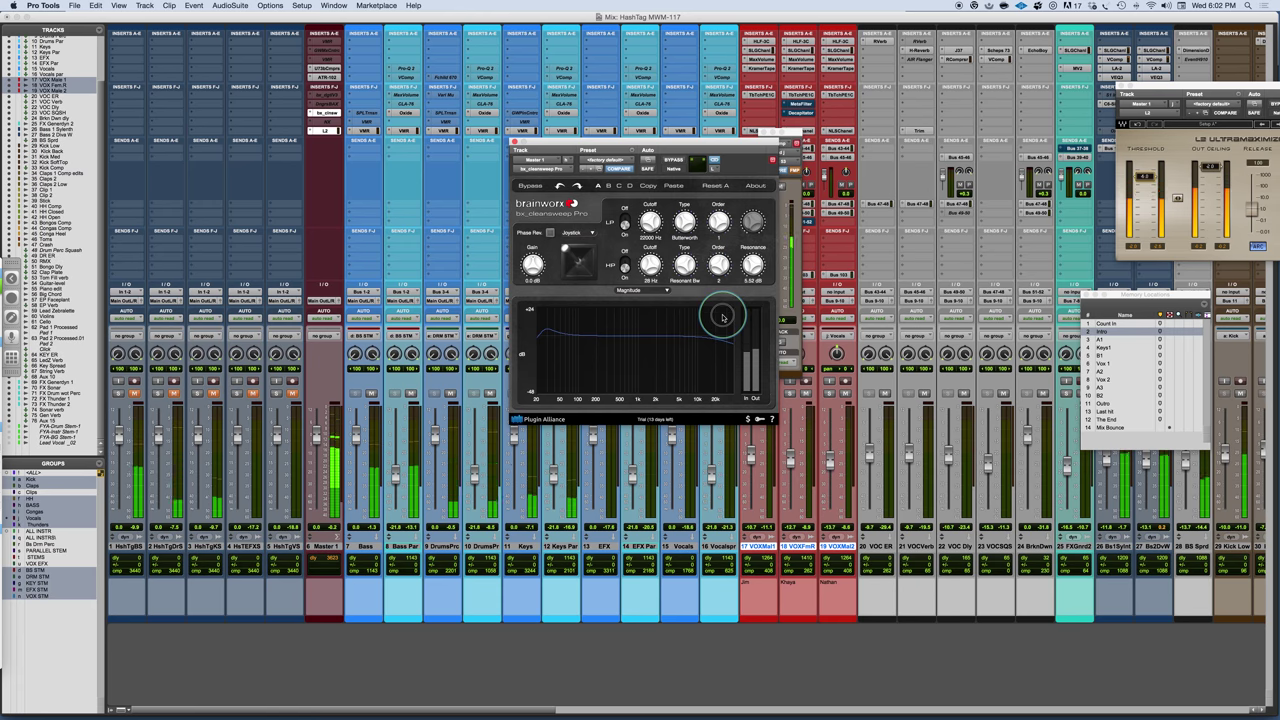
{"action": "left_click_drag", "start_coordinate": [649, 264], "coordinate": [649, 261]}
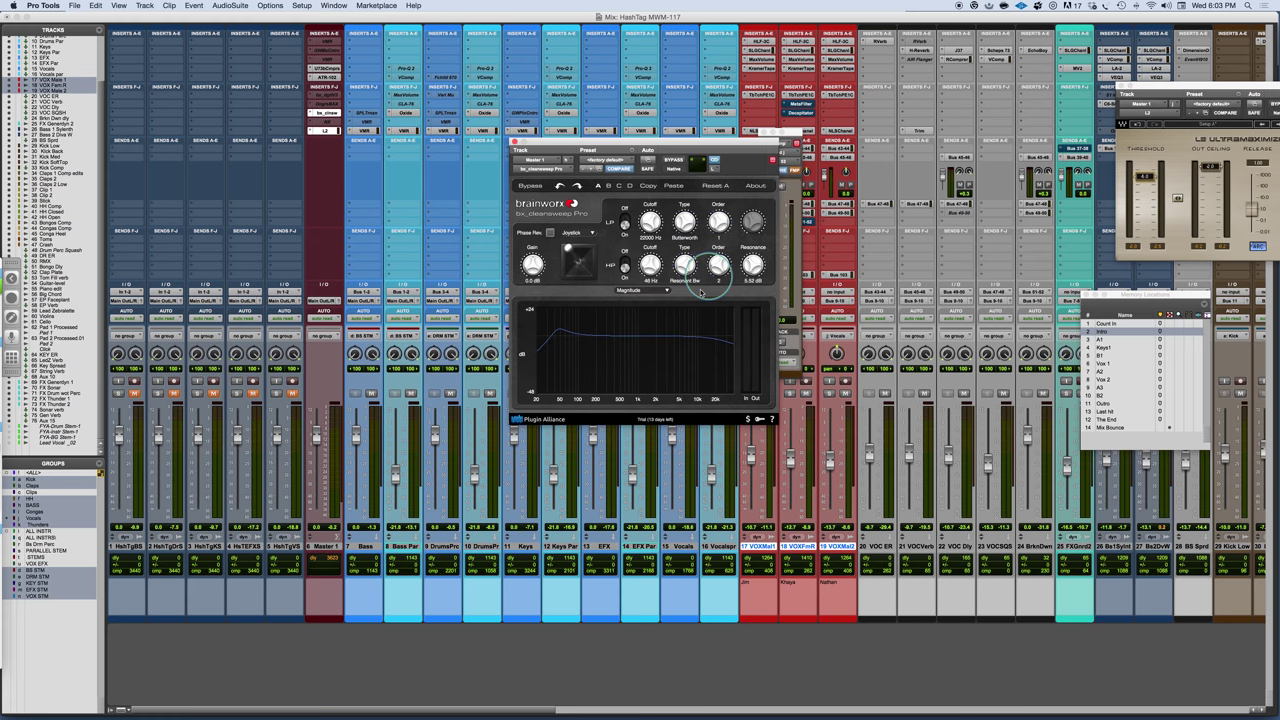
{"action": "left_click", "coordinate": [667, 290]}
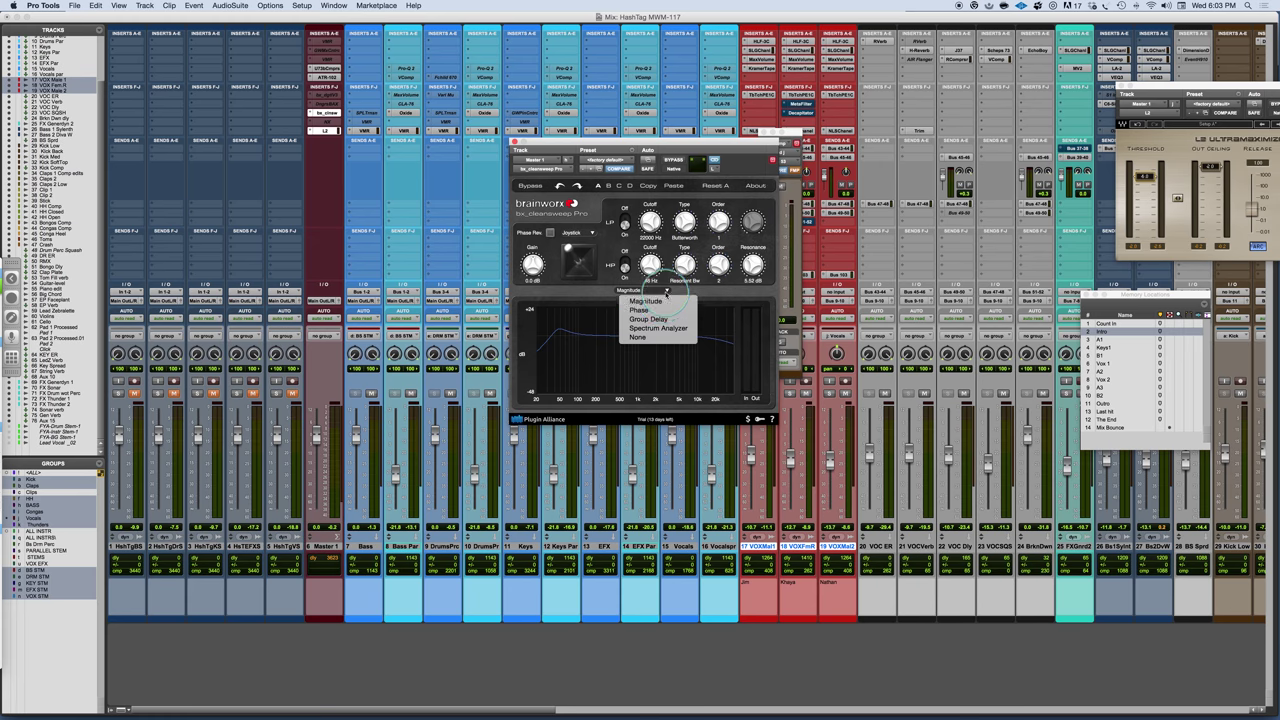
Step: Switch the analysis display through Phase and Group Delay to the Spectrum Analyzer
{"action": "left_click", "coordinate": [645, 310]}
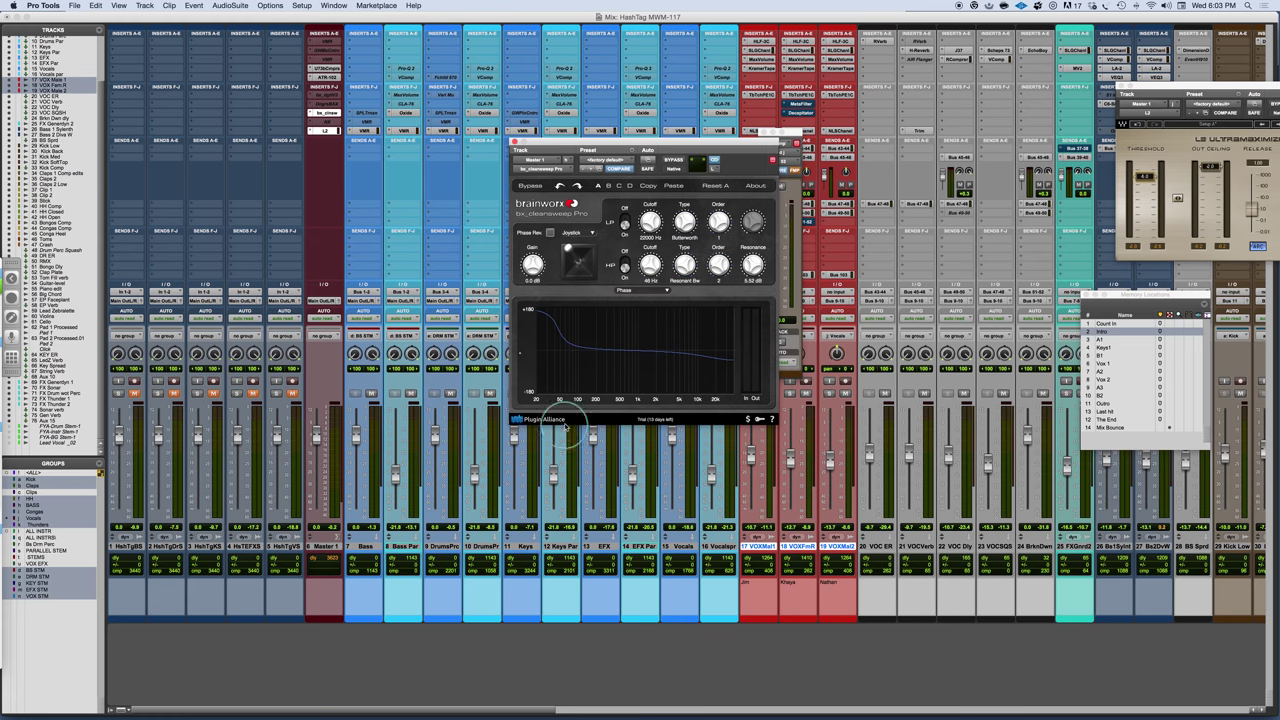
{"action": "left_click", "coordinate": [666, 291]}
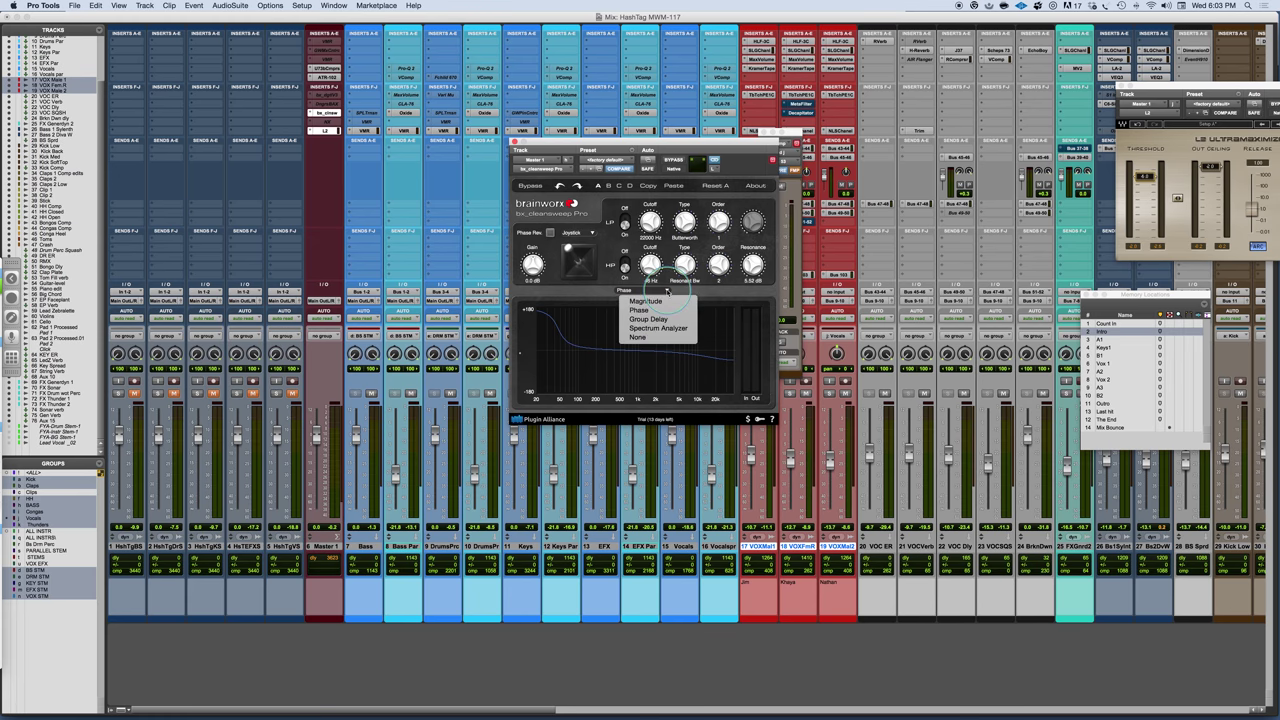
{"action": "left_click", "coordinate": [664, 319]}
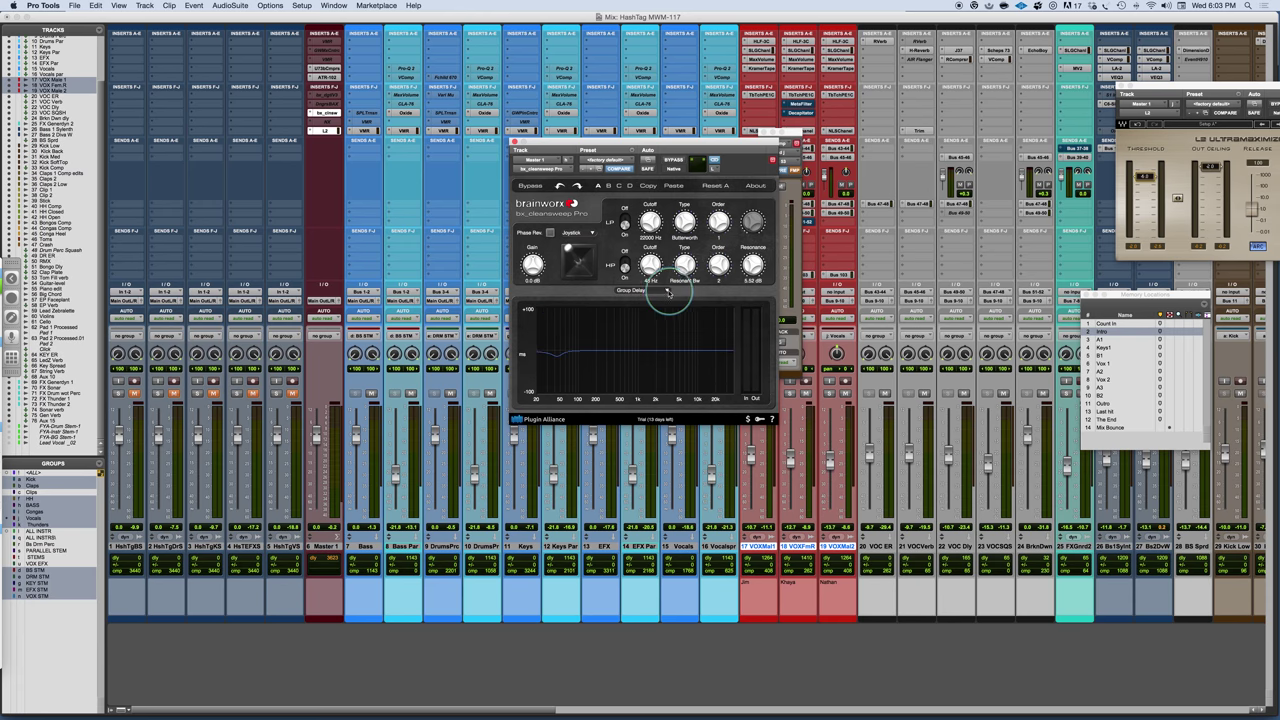
{"action": "left_click", "coordinate": [668, 292]}
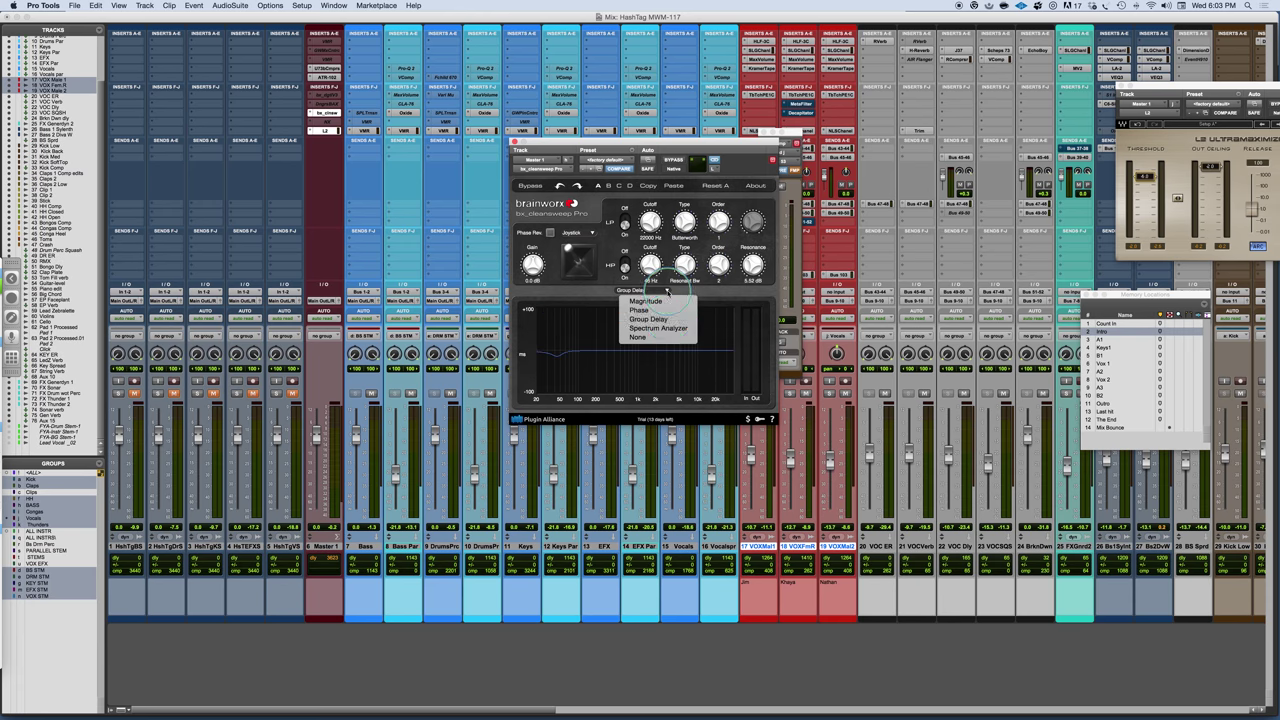
{"action": "left_click", "coordinate": [666, 329]}
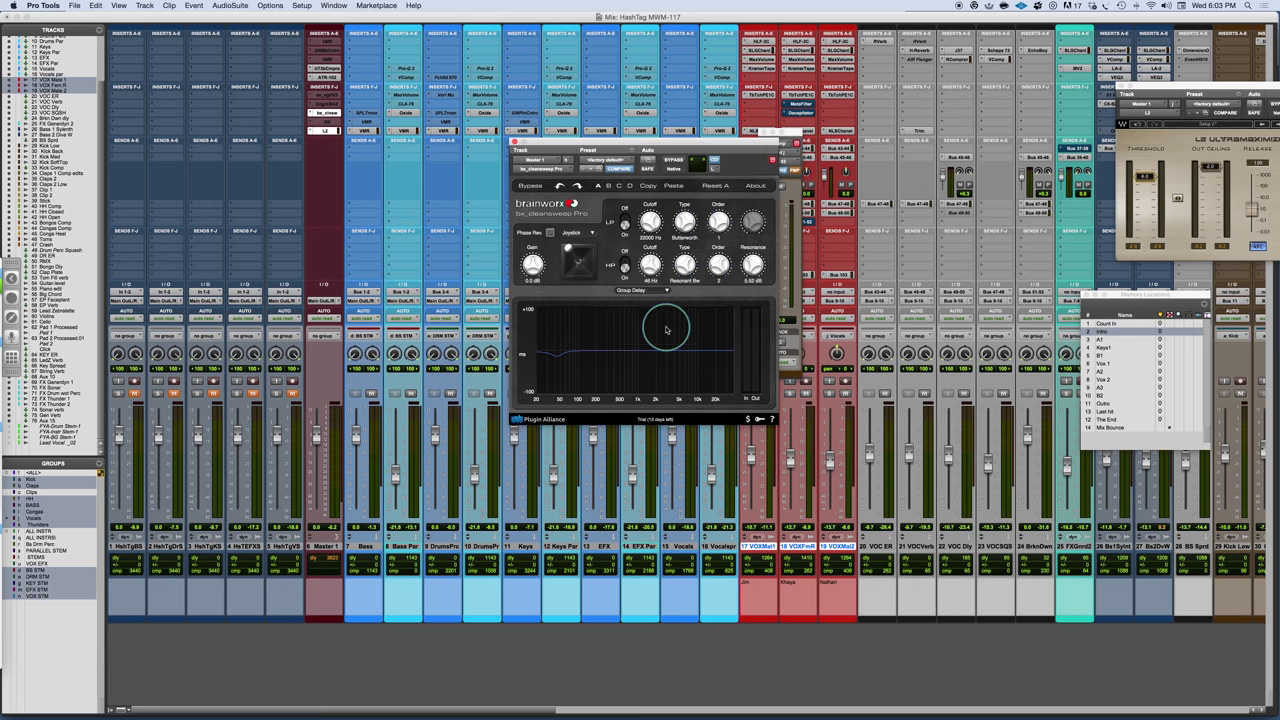
Step: Play the session, toggle HP On in the live spectrum, set the display to None, then Magnitude
{"action": "key", "text": "space"}
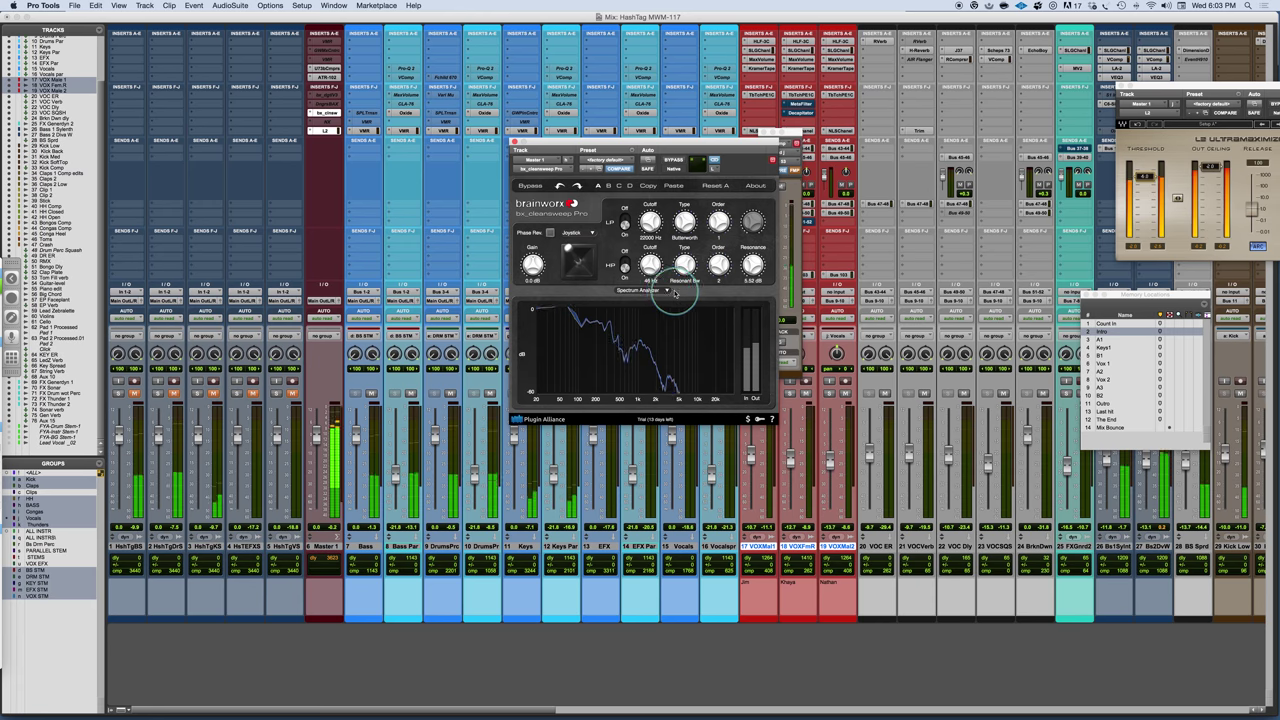
{"action": "left_click", "coordinate": [624, 263]}
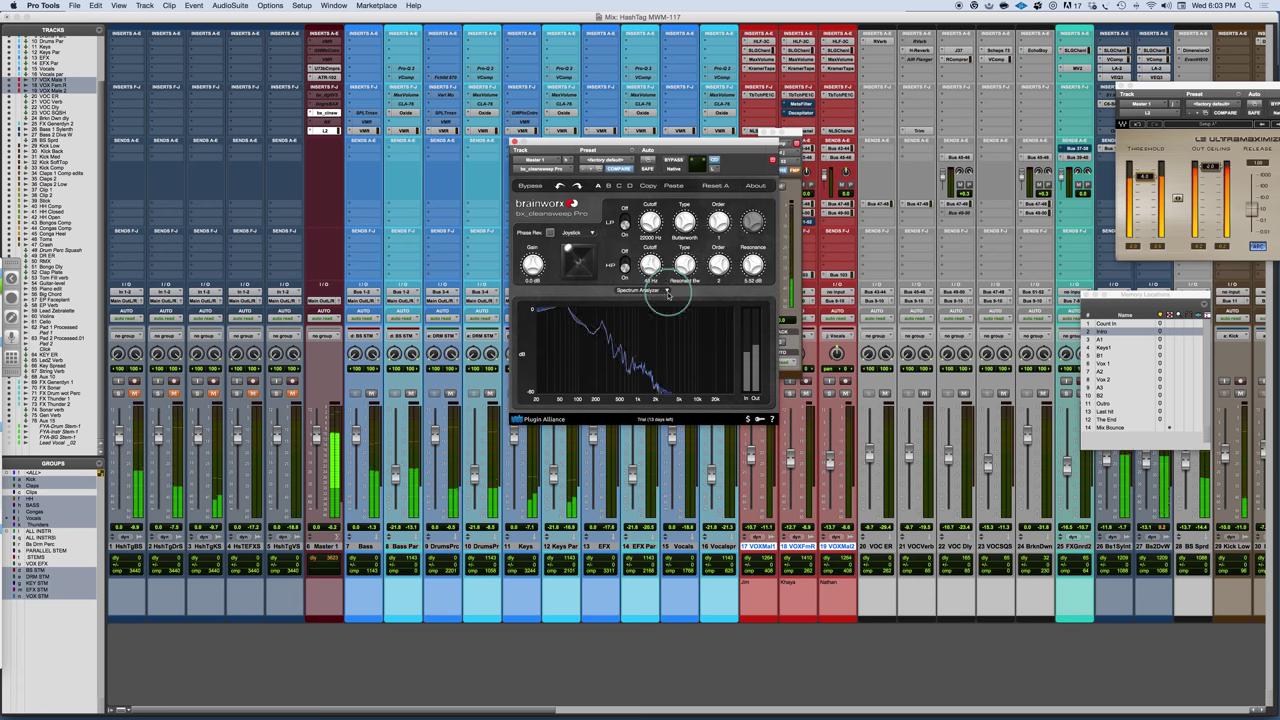
{"action": "left_click", "coordinate": [665, 290]}
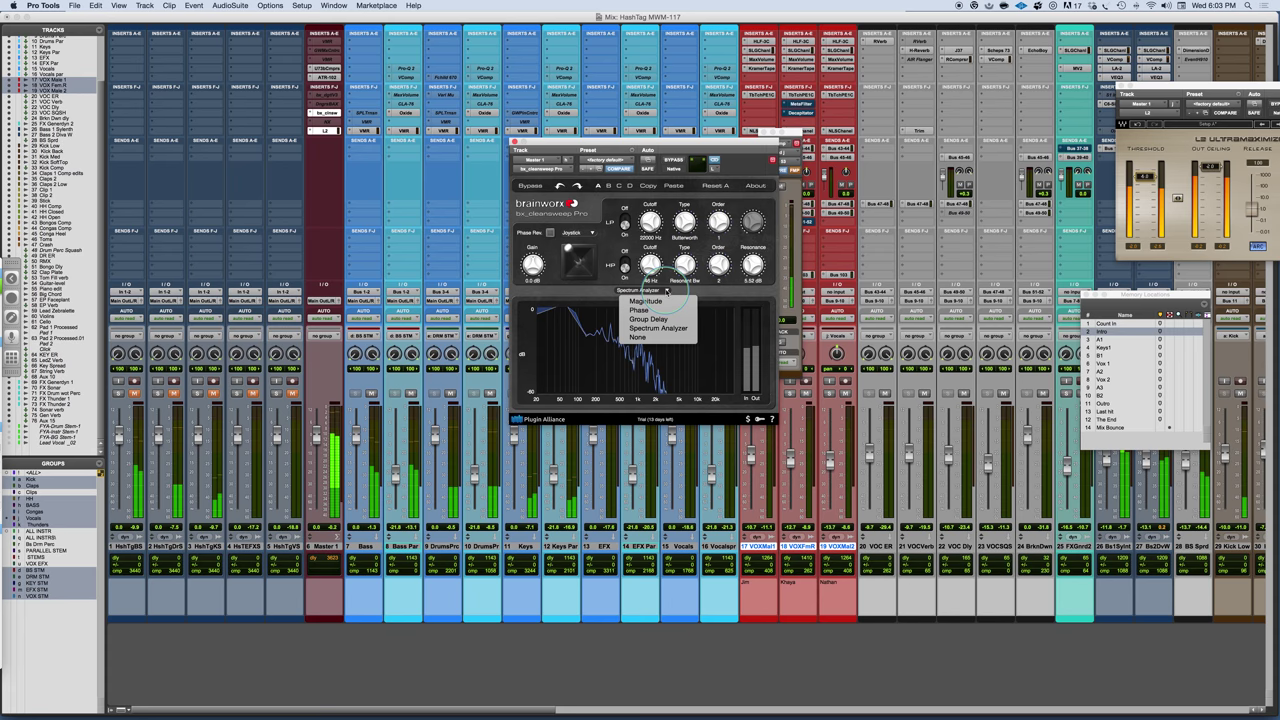
{"action": "left_click", "coordinate": [640, 337]}
{"action": "left_click", "coordinate": [660, 291]}
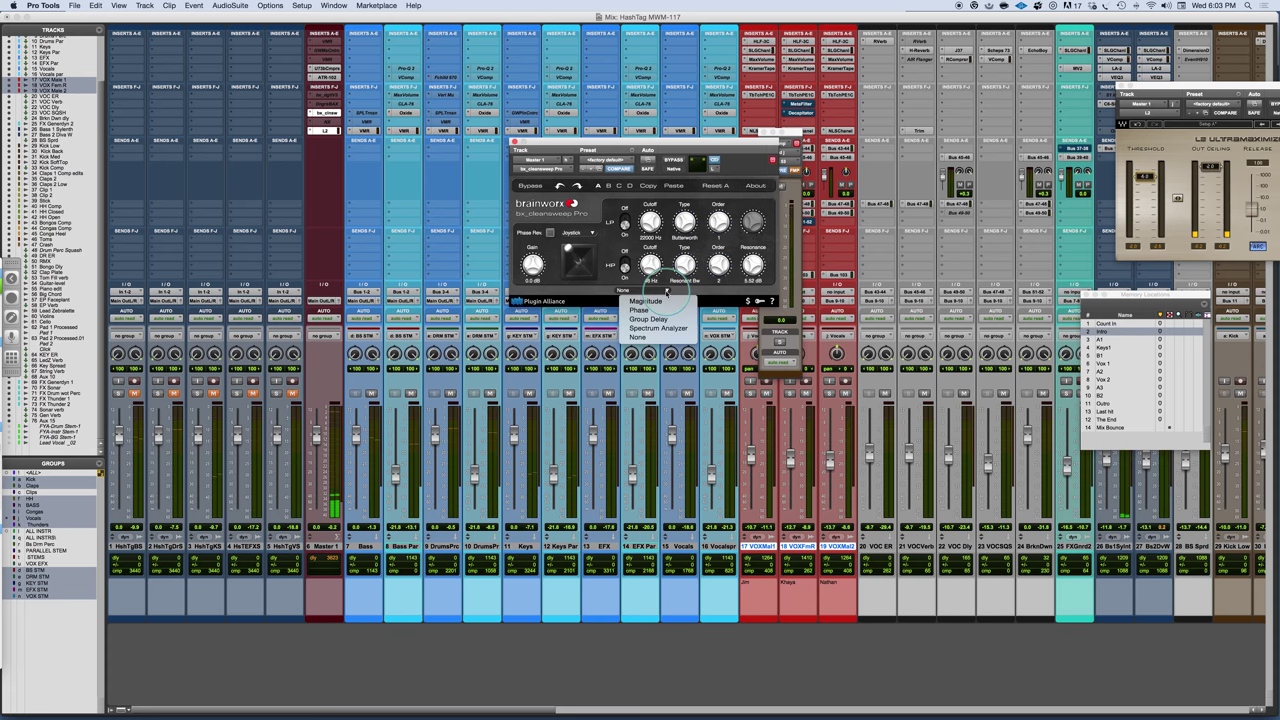
{"action": "left_click", "coordinate": [658, 302]}
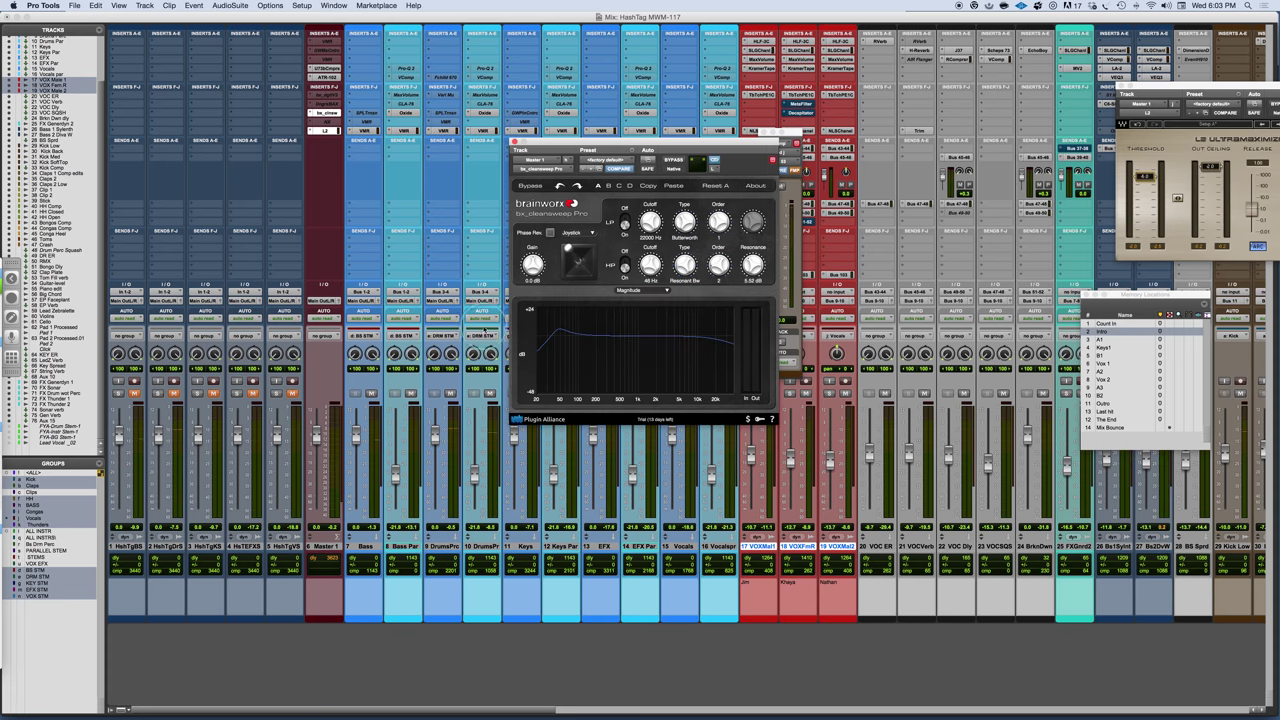